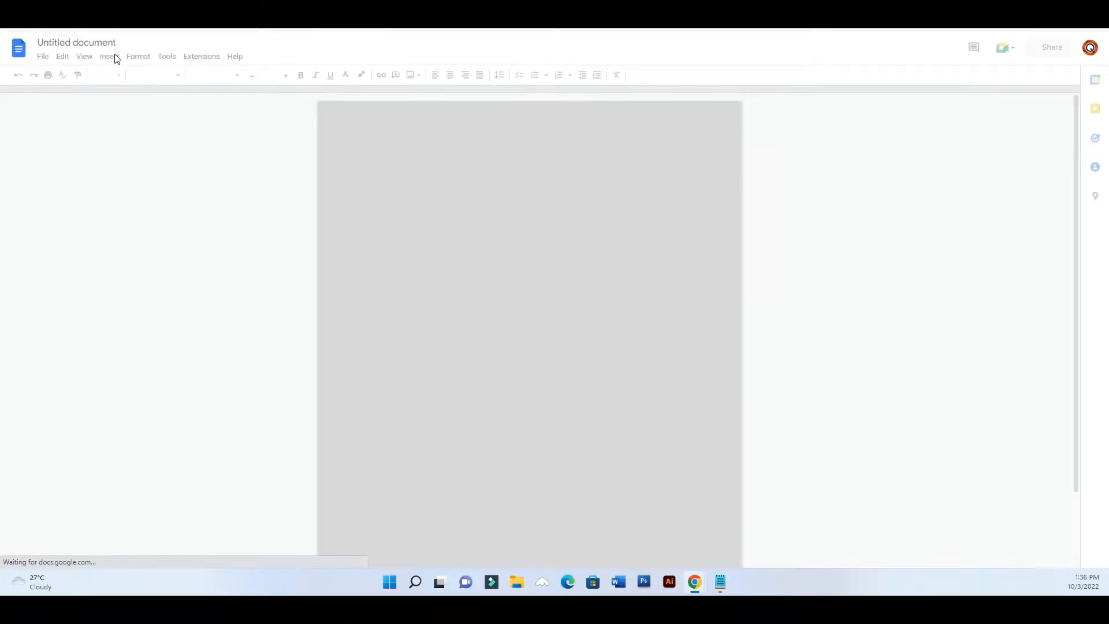
Rename the untitled document as My Invoice01
click(98, 43)
text(My Invoice)
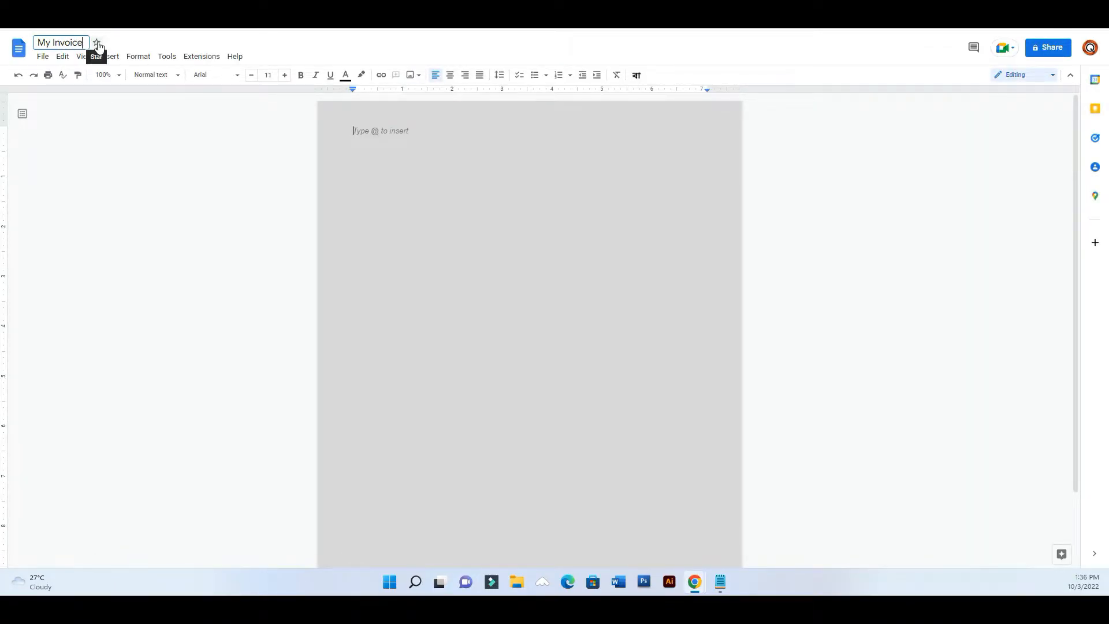
text(01)
key(Return)
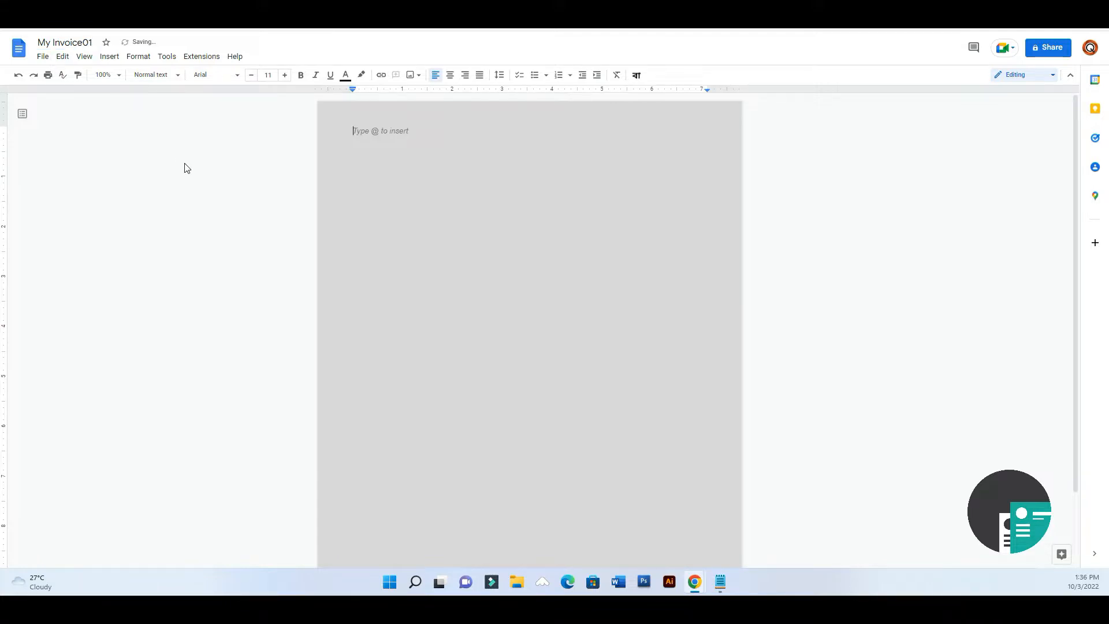
In the page setup, change the page color to white and adjust the top margin
click(42, 56)
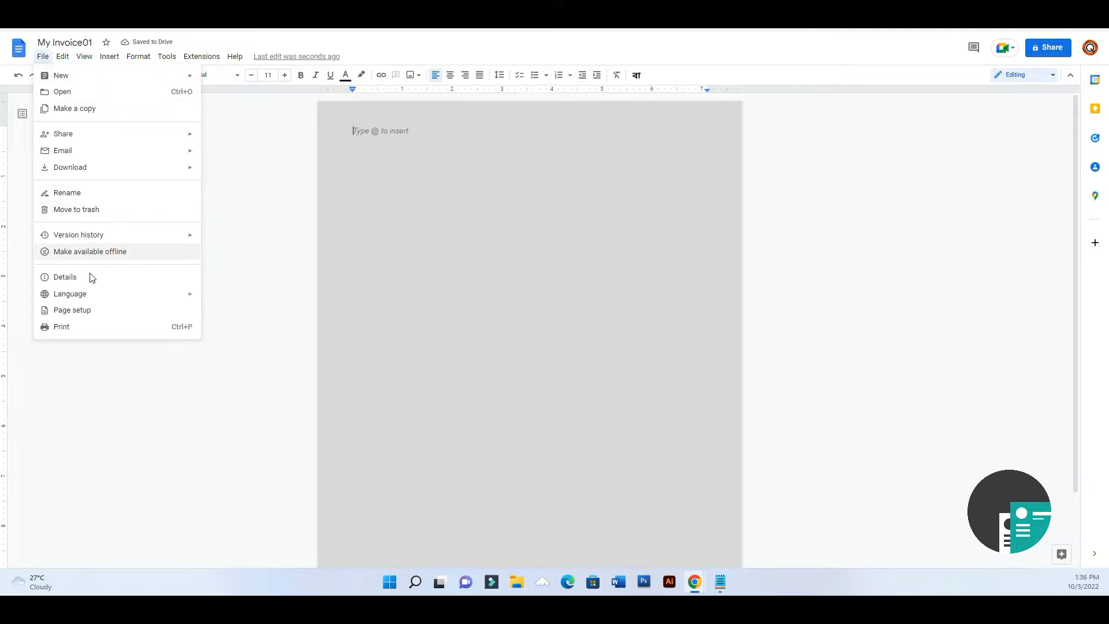
click(92, 344)
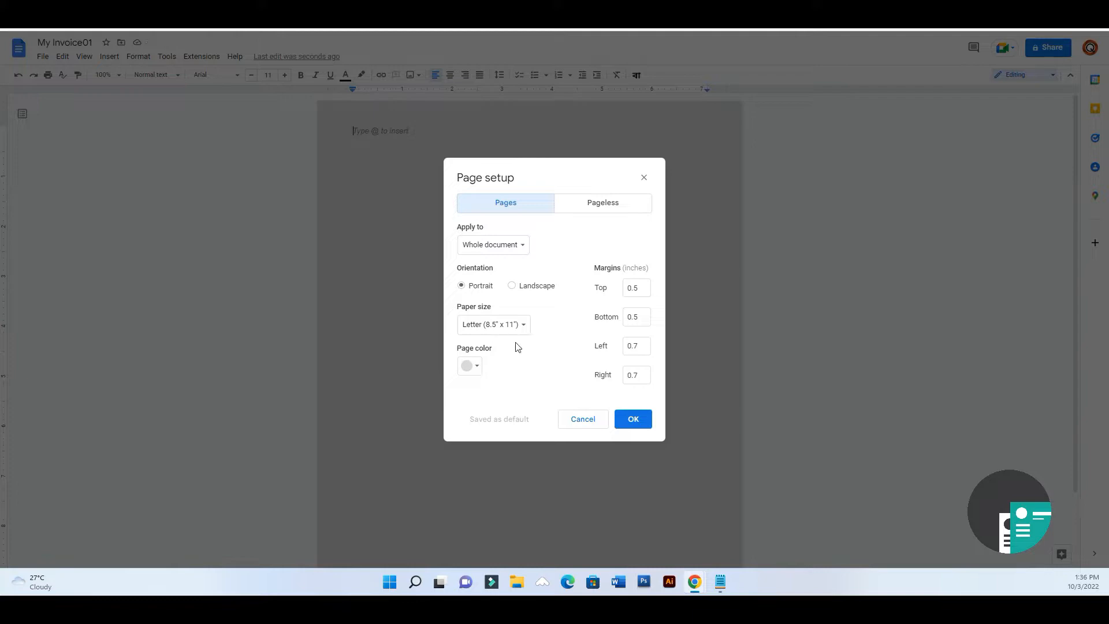
click(472, 366)
click(570, 425)
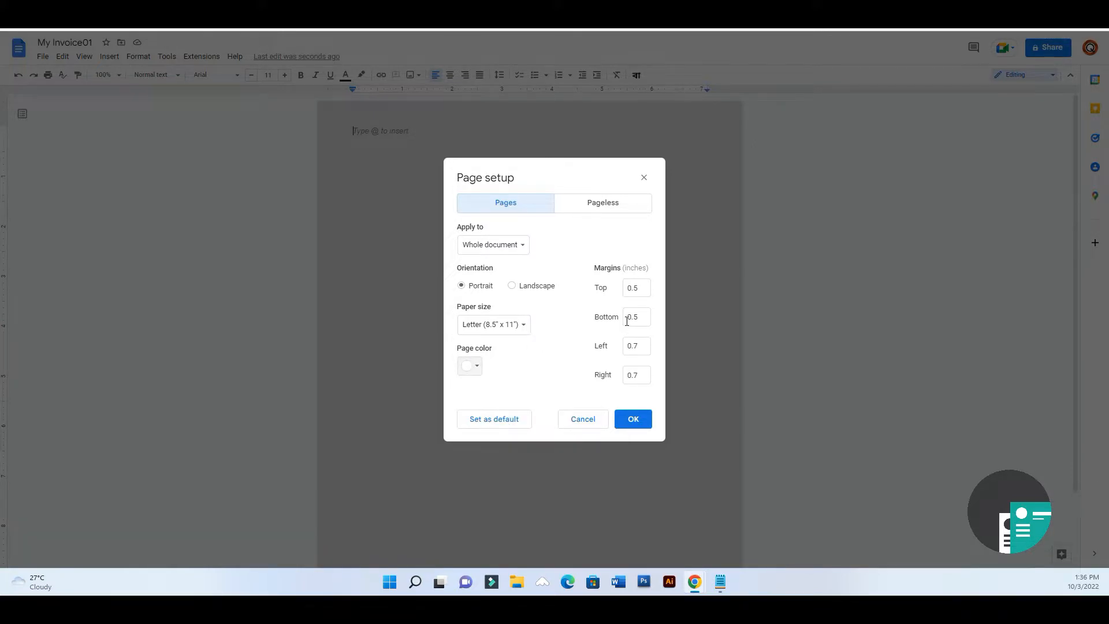
double_click(635, 288)
click(645, 419)
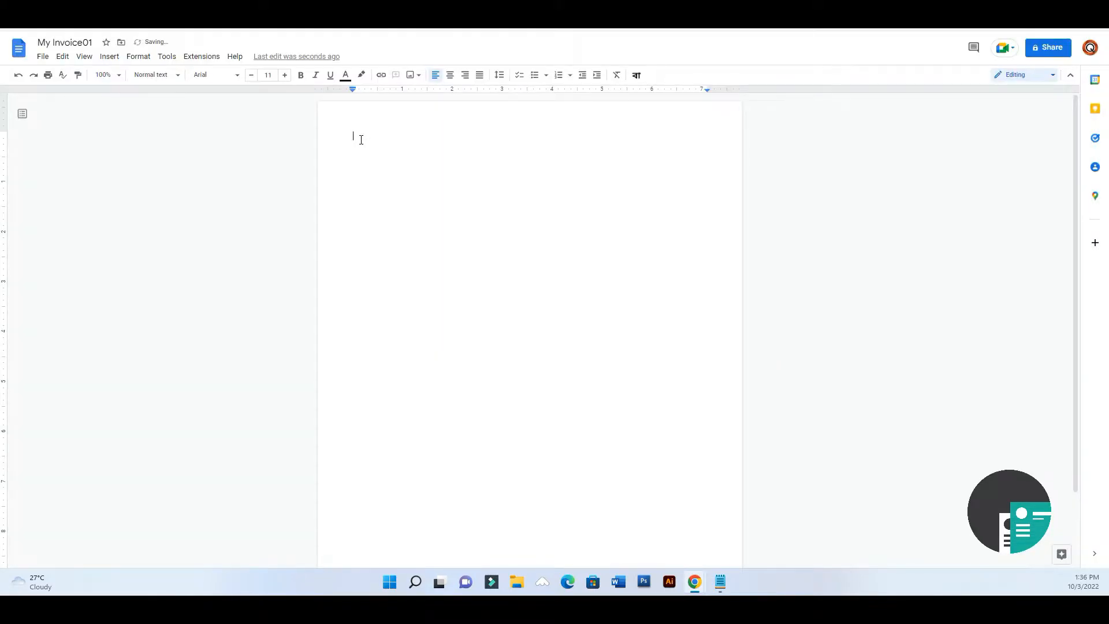
Insert a table with two columns and one row, and enter Invoice in its first cell
click(110, 56)
mouse_move(253, 94)
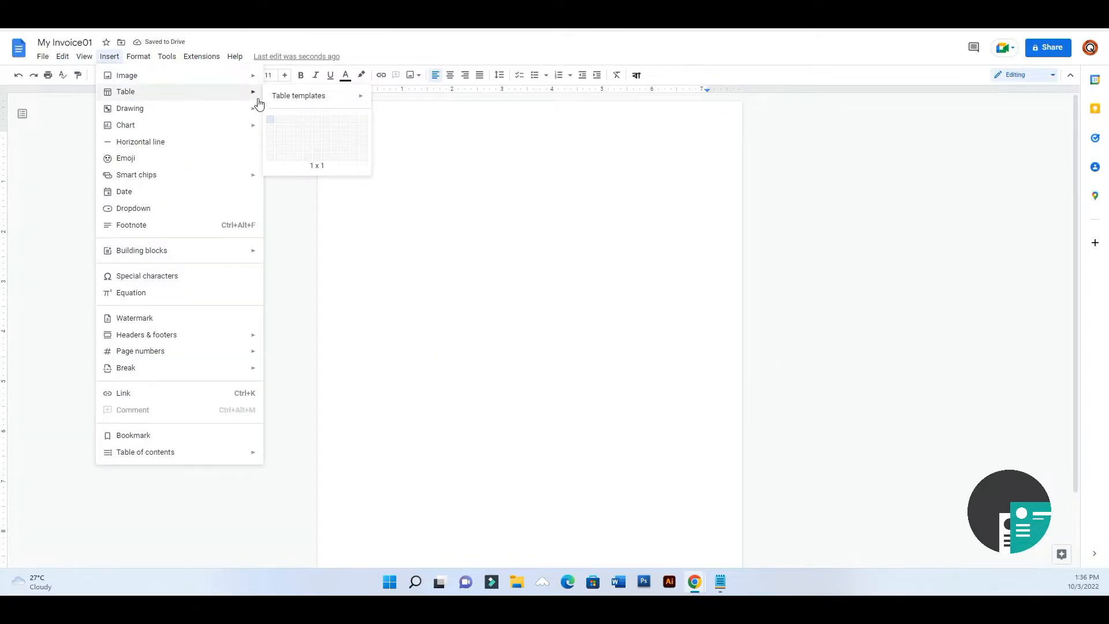
click(284, 124)
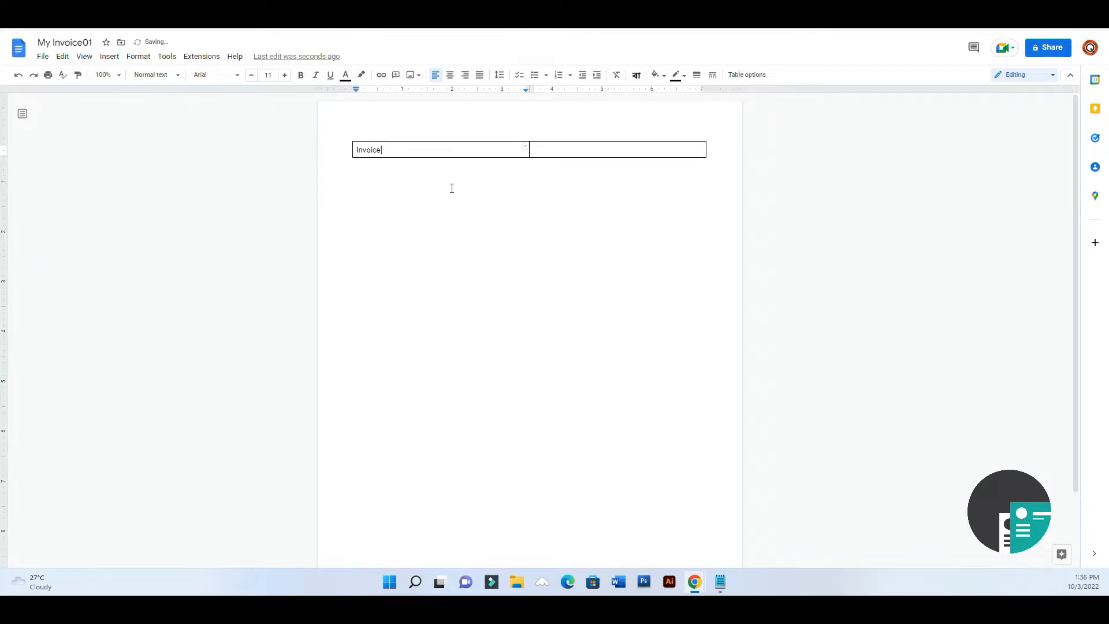
Set the Invoice heading to font size 40 and make it bold
drag(397, 152, 334, 102)
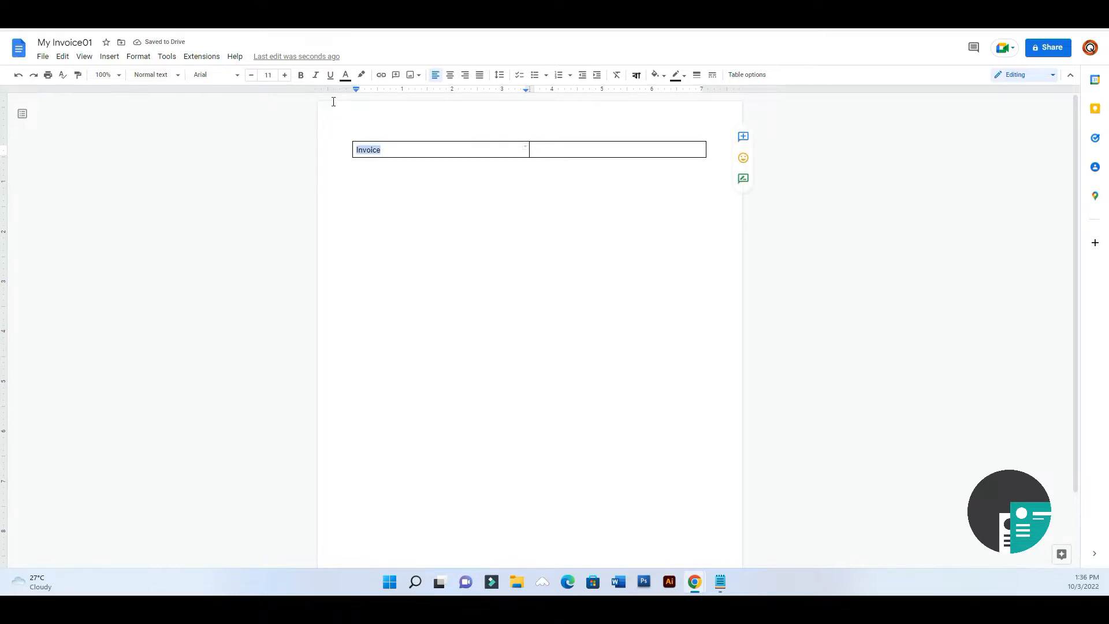
click(271, 76)
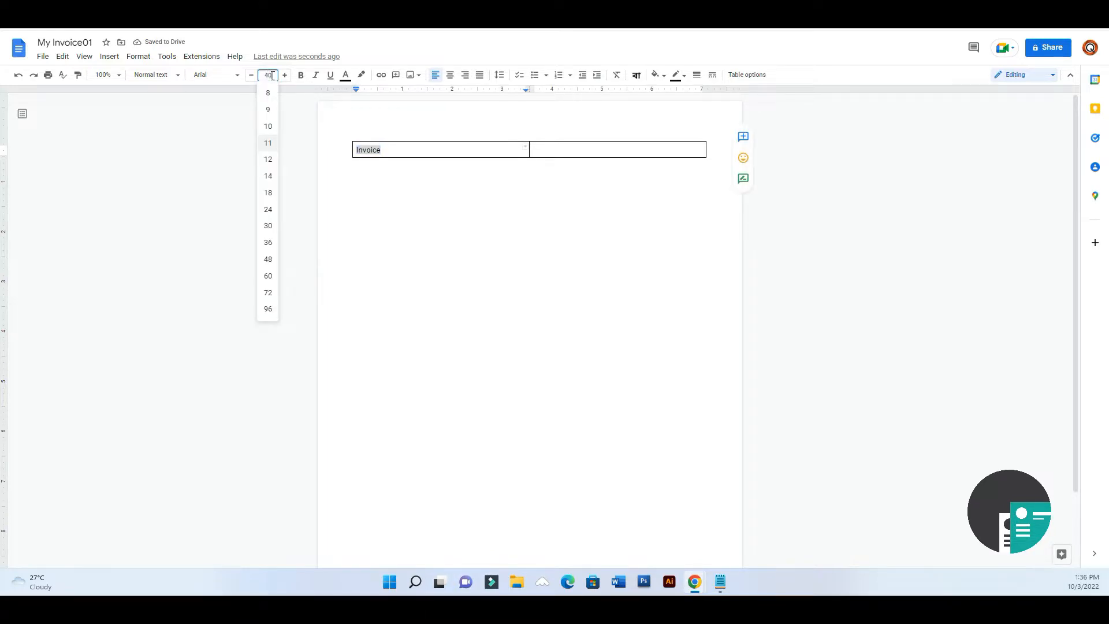
key(Return)
click(300, 75)
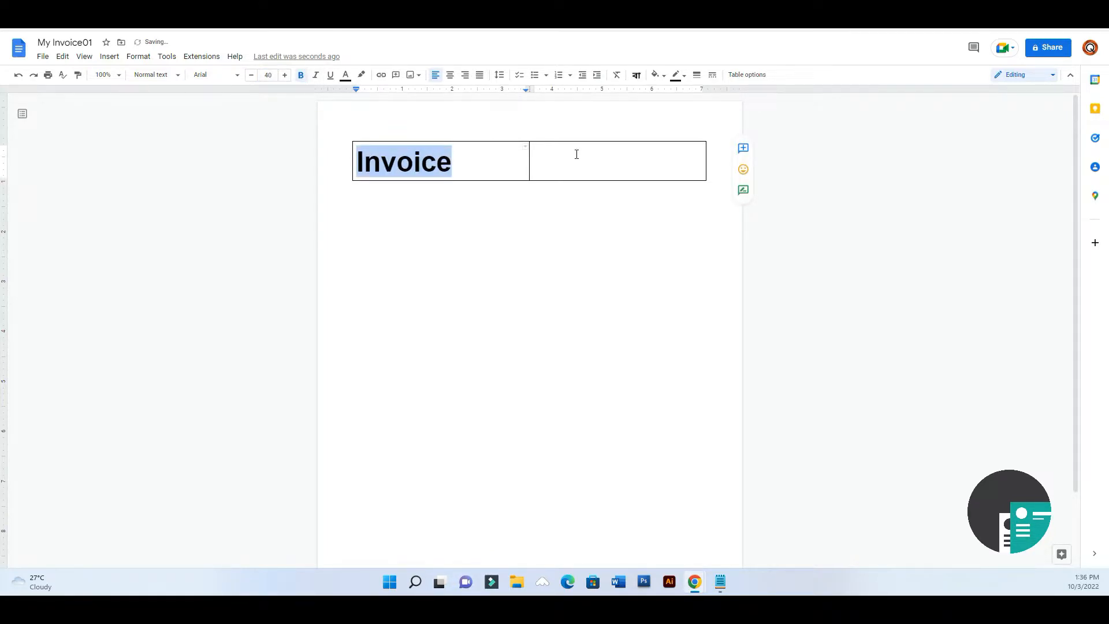
Copy the Resume Market name, address and e-mail from the Info file in Notepad into the second table cell, without a trailing blank line
click(577, 154)
click(720, 581)
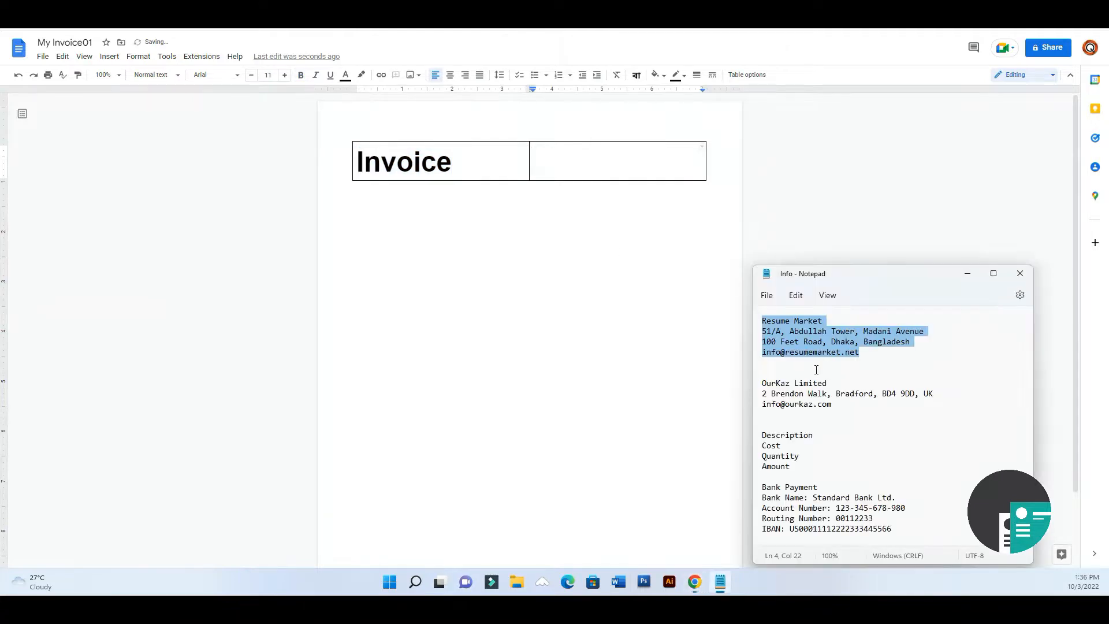
right_click(830, 326)
click(849, 182)
double_click(673, 166)
click(657, 163)
right_click(657, 163)
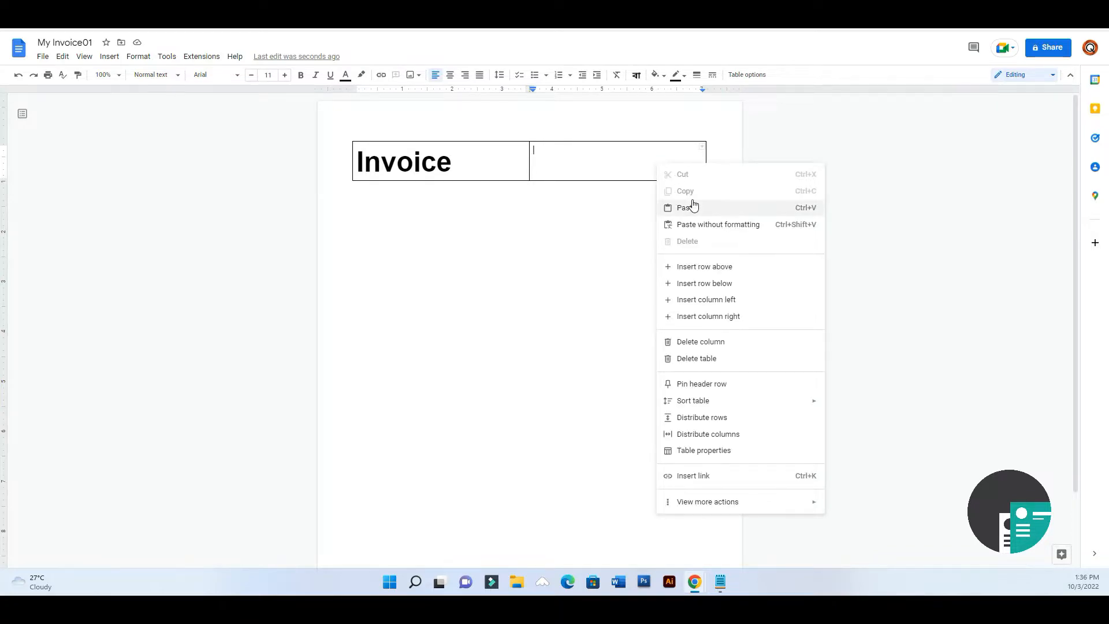
click(693, 207)
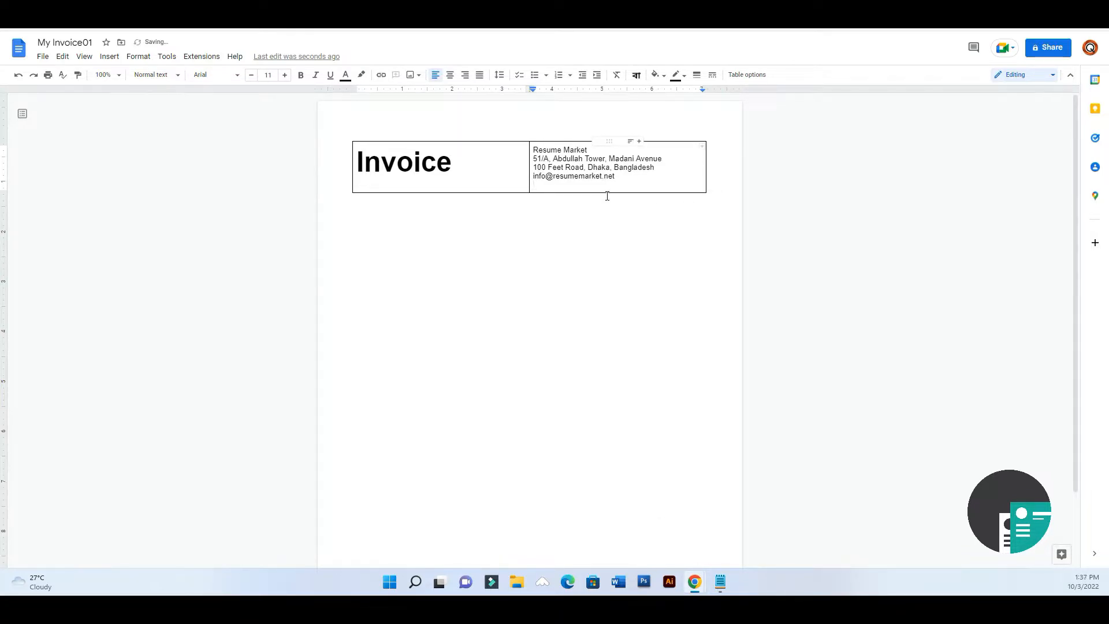
key(BackSpace)
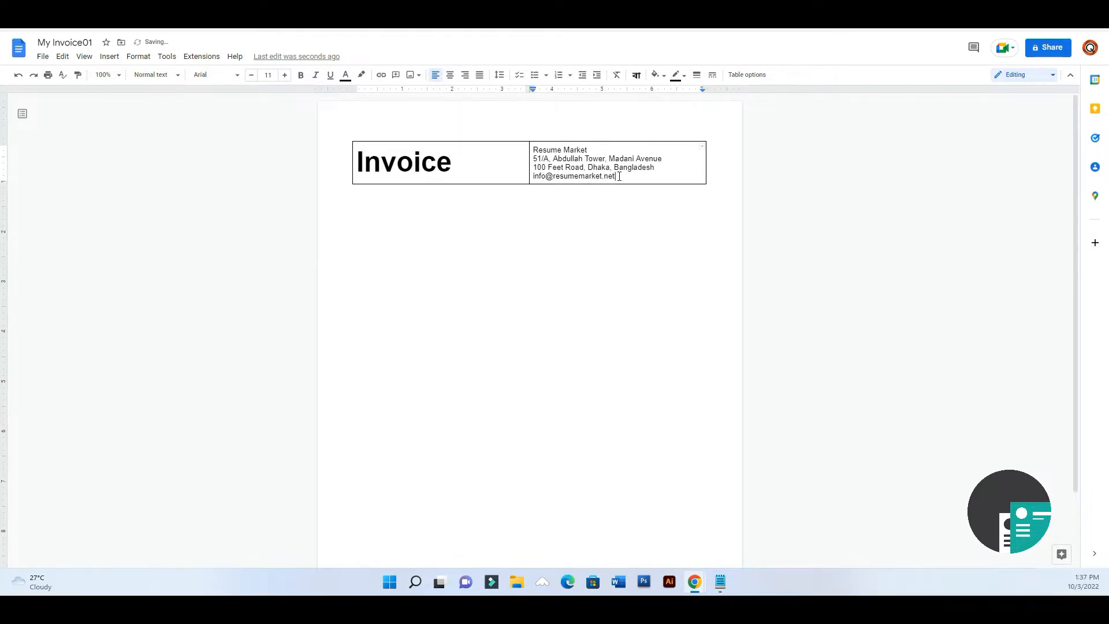
Increase the line spacing of the Resume Market contact details
drag(617, 176, 534, 152)
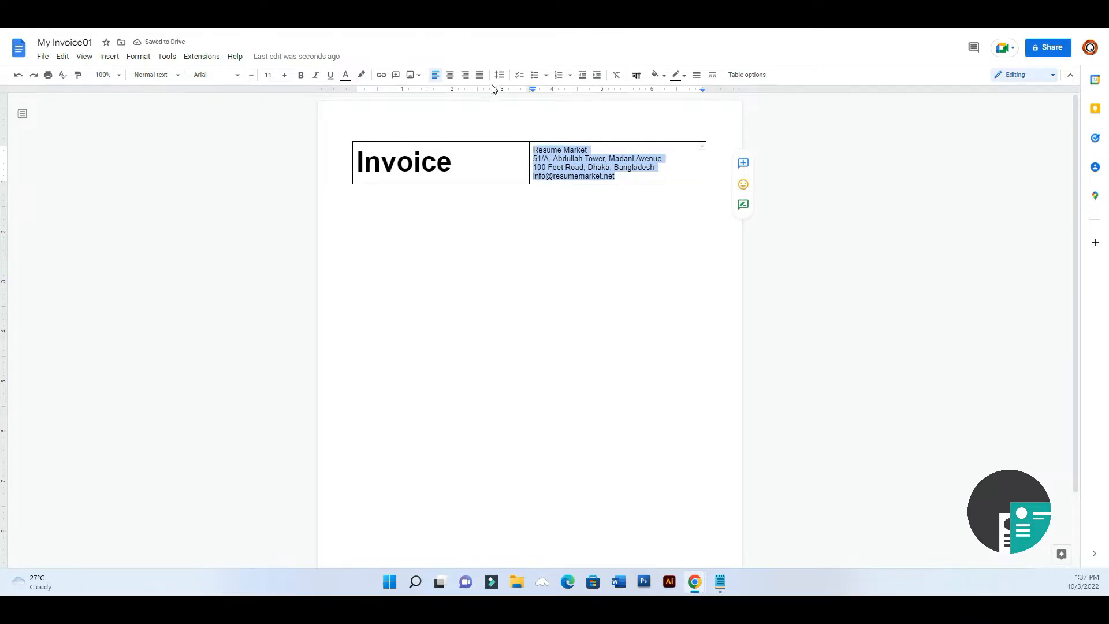
click(498, 75)
click(517, 109)
Remove the trailing space after Resume Market, and format the name in bold at font size 13
click(589, 150)
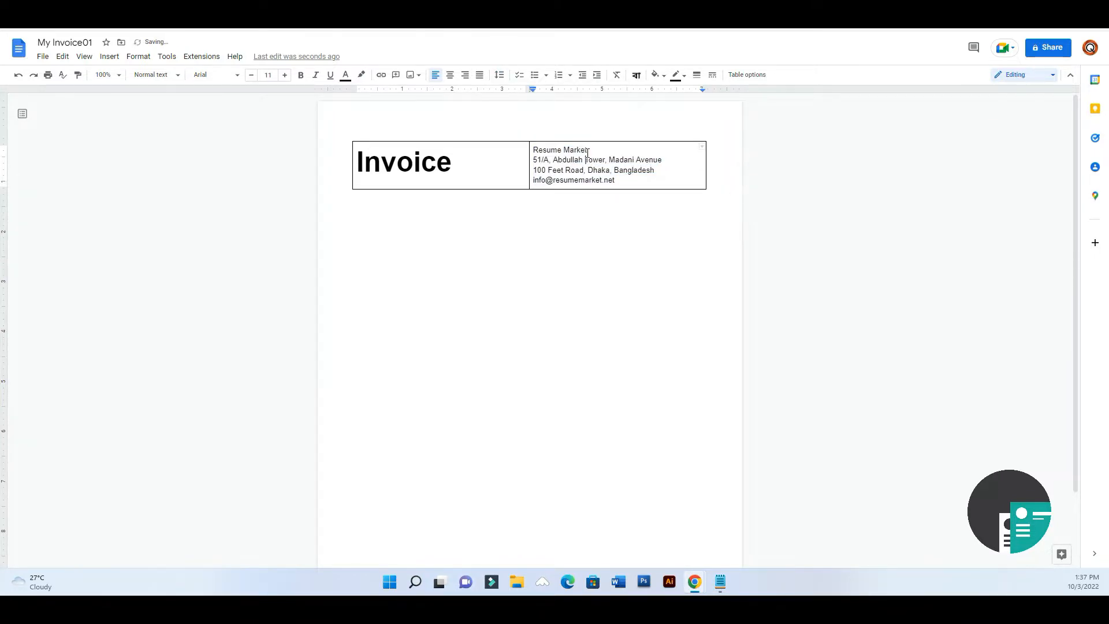
key(BackSpace)
drag(587, 150, 536, 147)
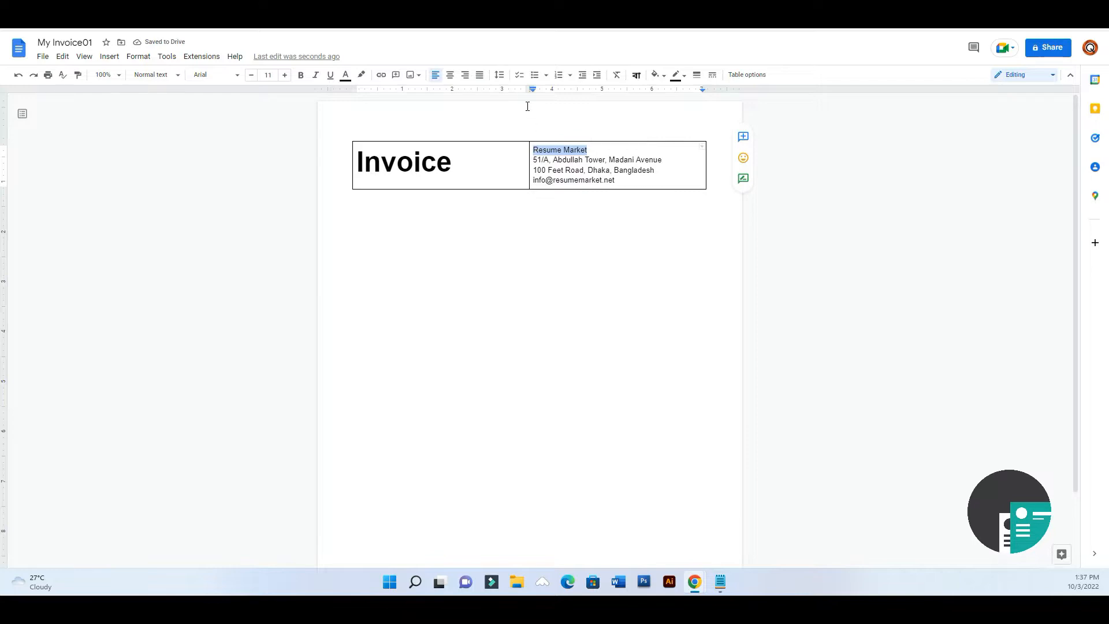
click(285, 75)
click(285, 75)
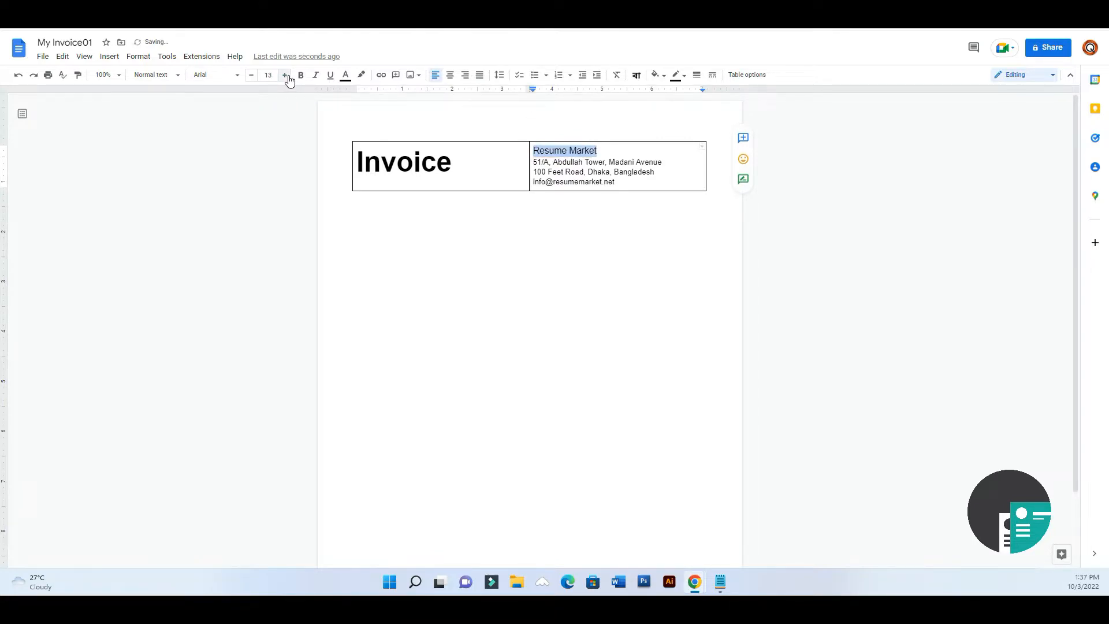
click(301, 75)
Insert a table with two columns and two rows below the header table, leaving a gap between them
click(518, 216)
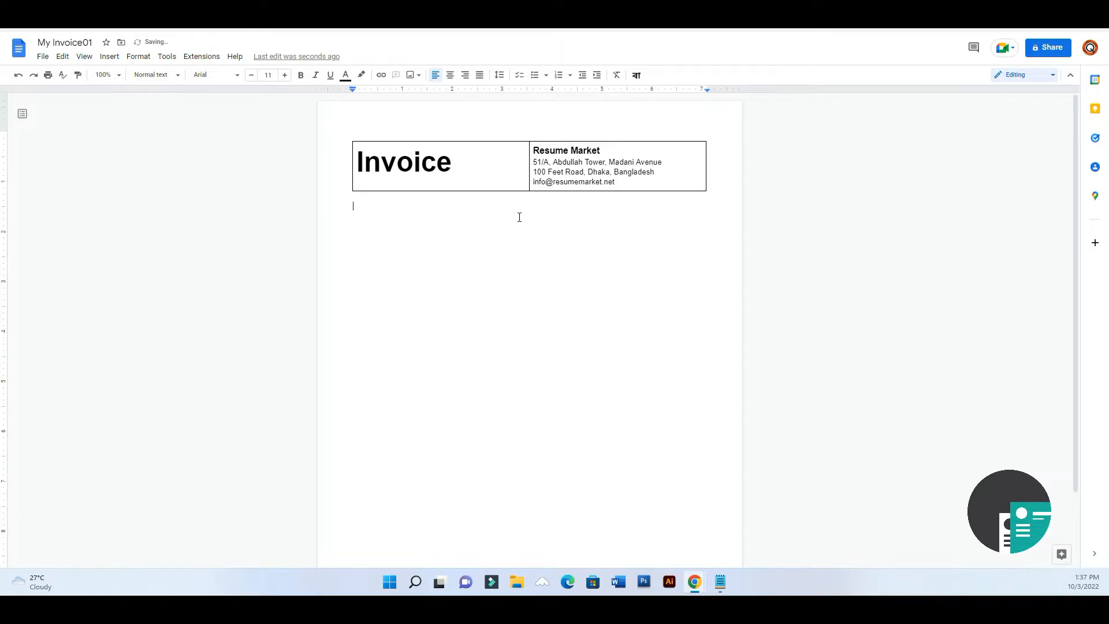
click(109, 56)
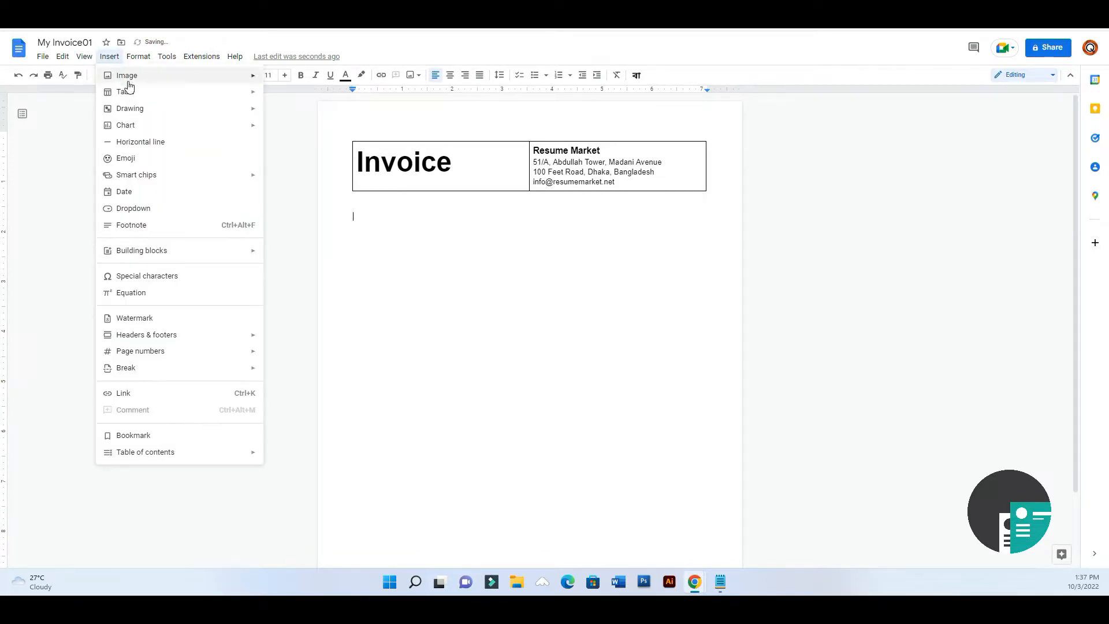
mouse_move(137, 93)
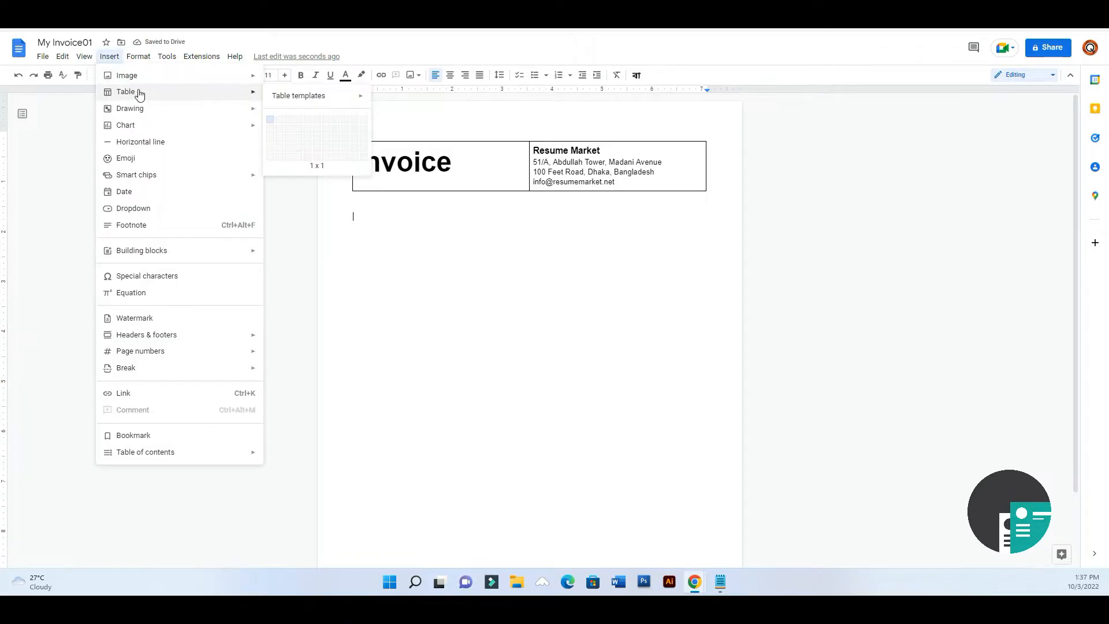
click(283, 134)
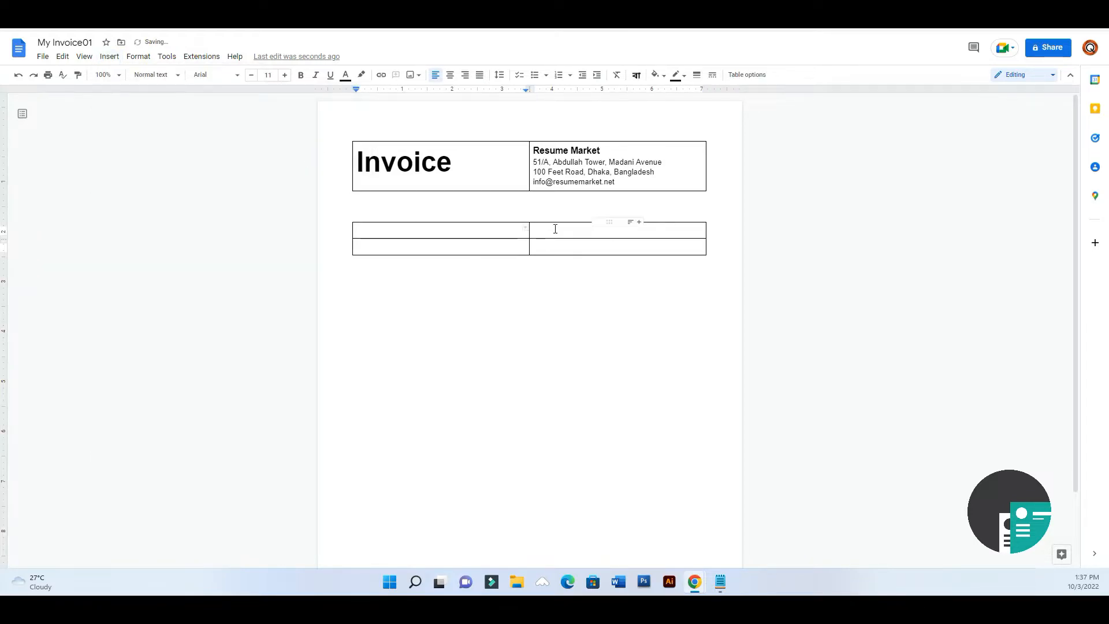
Enter Invoice Date: 10-10-2022 and Invoice No. 0001 in the two cells of the new table's second column
click(554, 228)
text(Invoice Date: 10-10-2022)
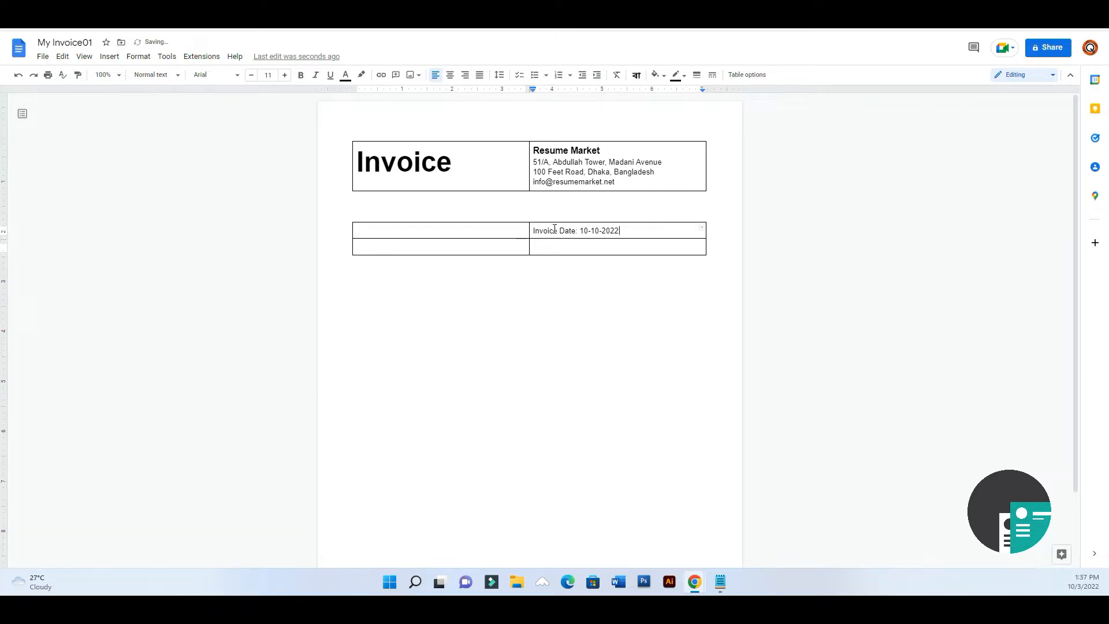
click(547, 242)
text(Invoice No. 0001)
Merge the two empty cells in the first column of the second table
drag(477, 234, 480, 243)
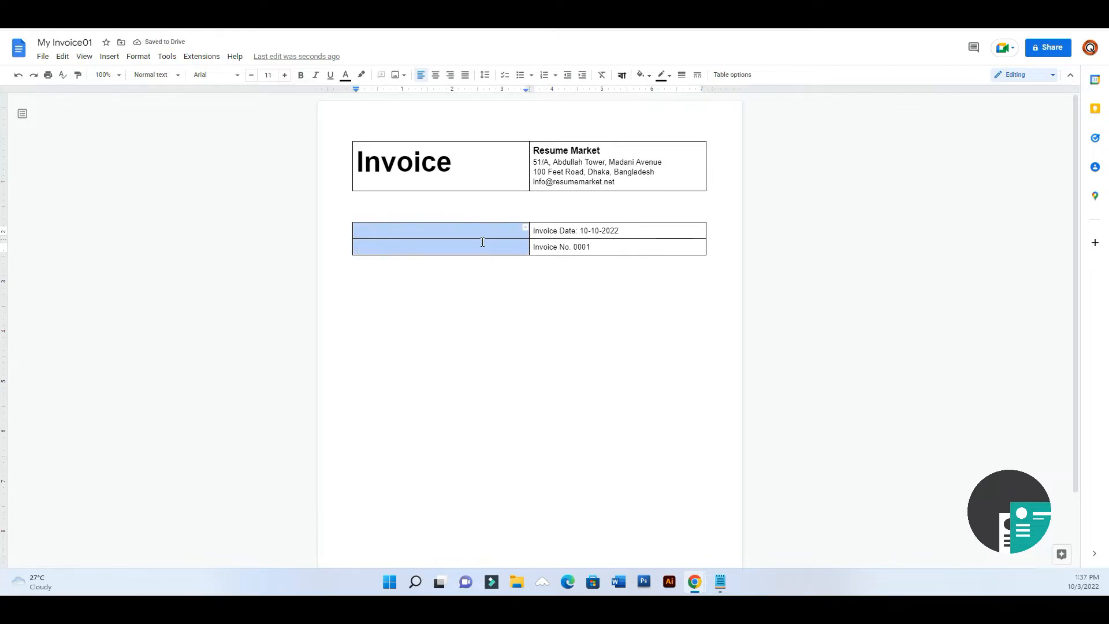
right_click(480, 242)
click(531, 464)
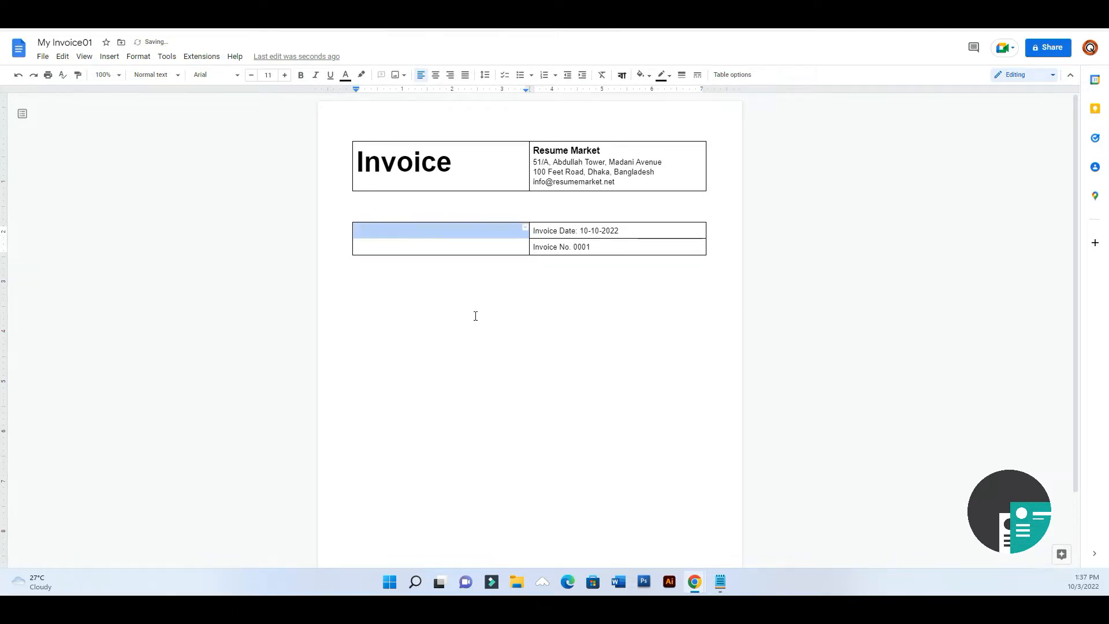
Enter Billed To in the merged cell and format it in bold at font size 12
click(449, 239)
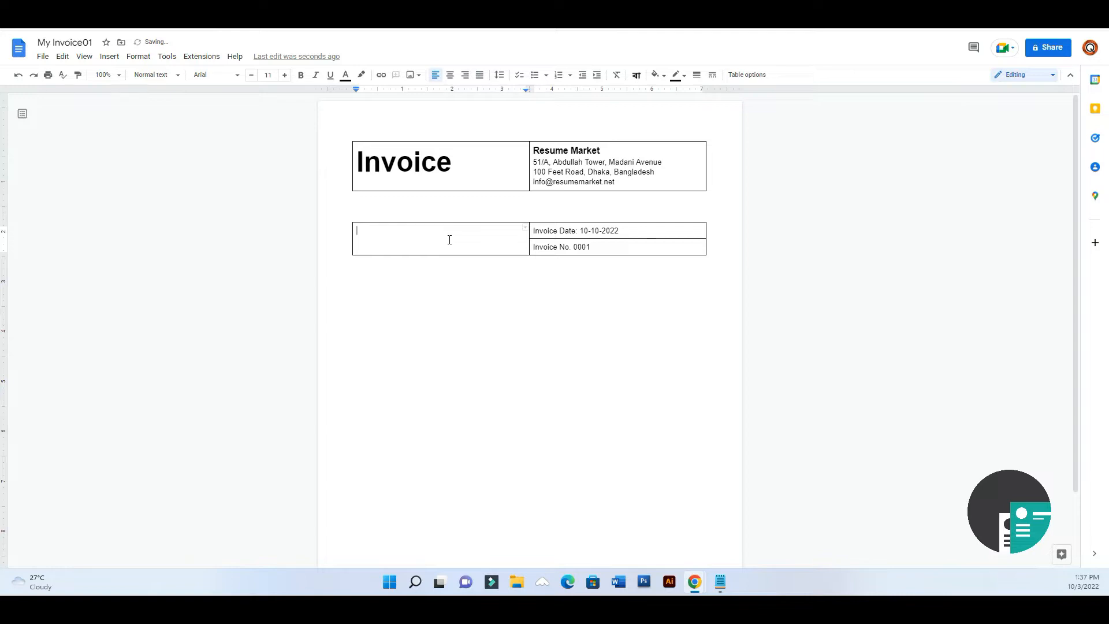
text(Billed To)
drag(386, 231, 307, 223)
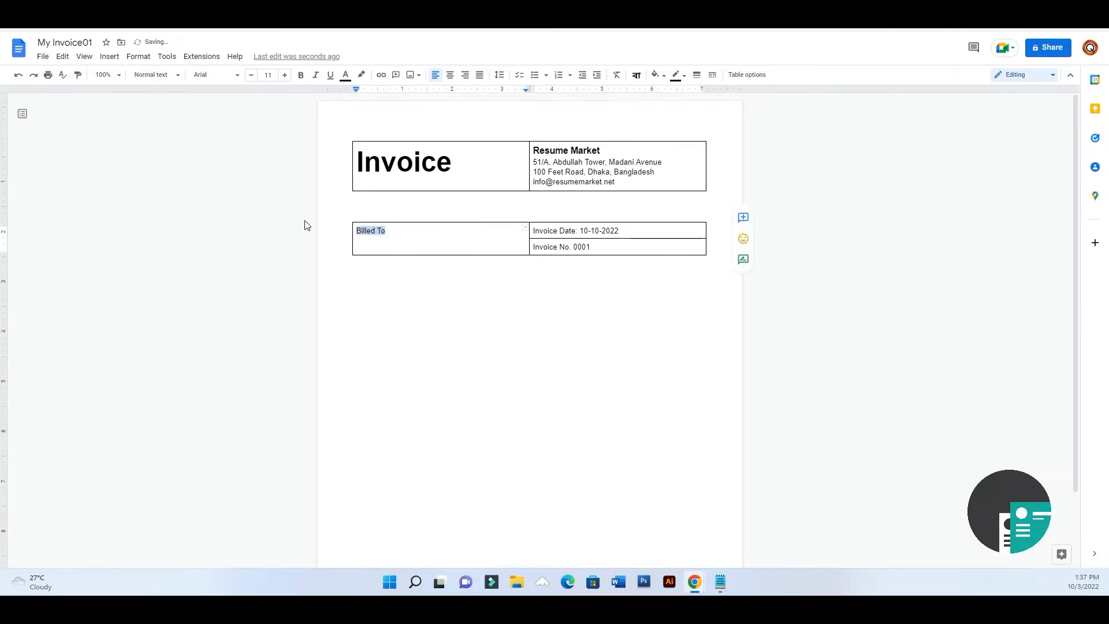
click(300, 75)
click(287, 79)
Copy the OurKaz Limited name, address and e-mail from Notepad to a new line under Billed To, using regular text at font size 11
click(404, 235)
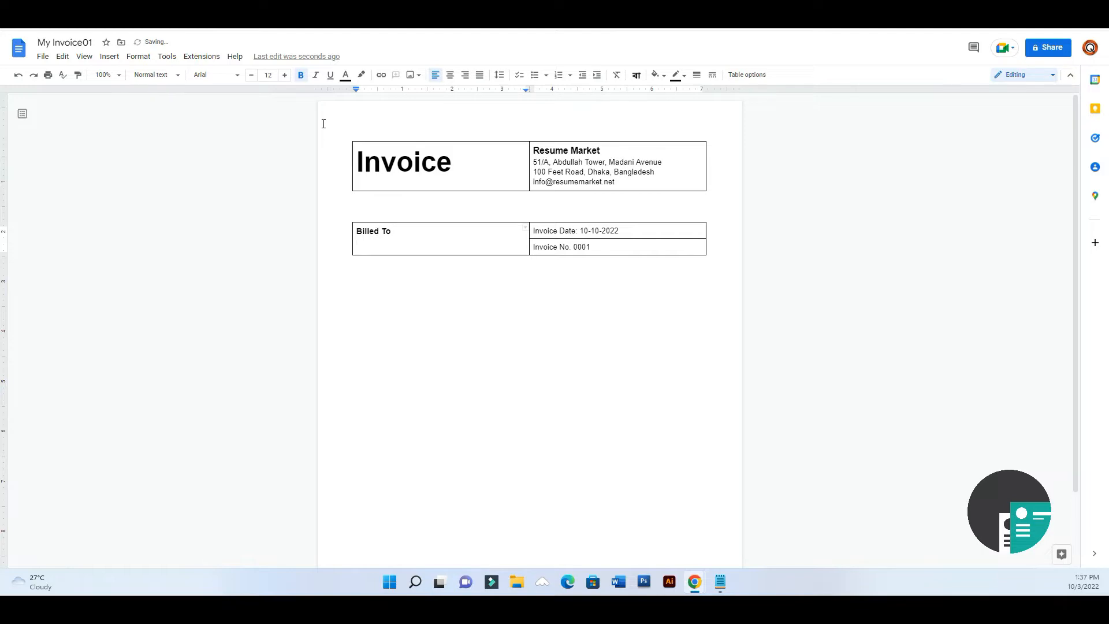
click(251, 75)
click(720, 581)
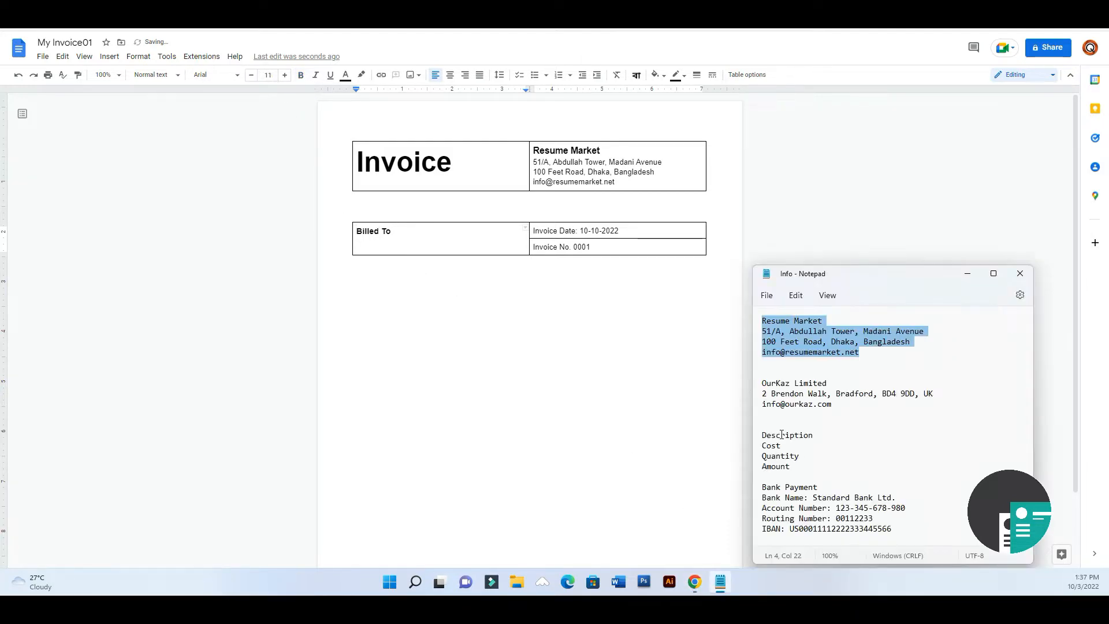
drag(832, 406, 751, 385)
right_click(784, 391)
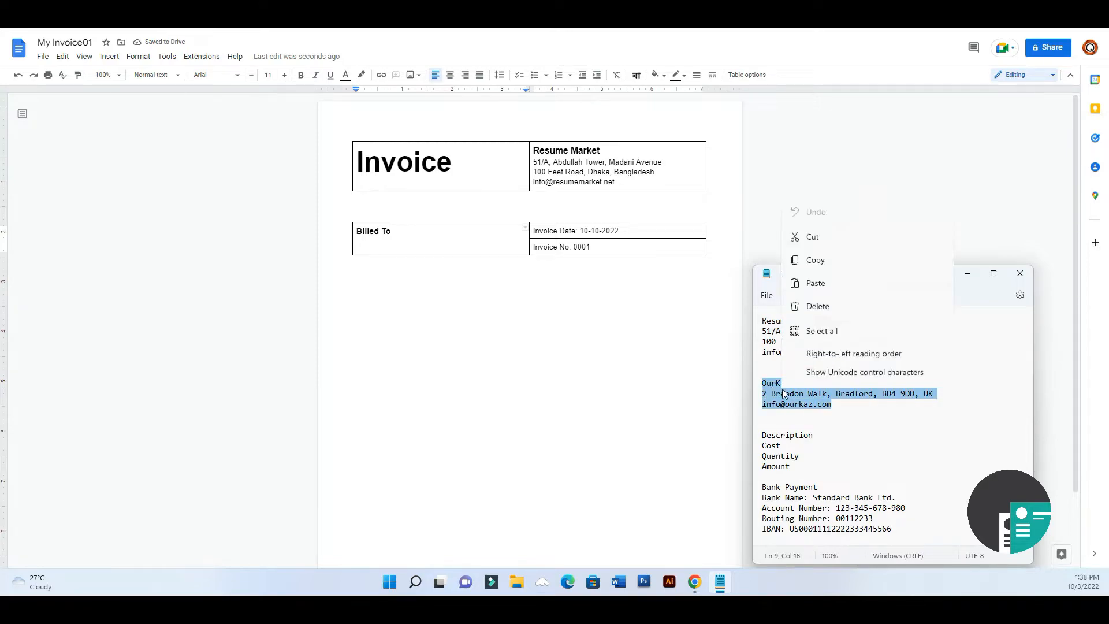
click(858, 217)
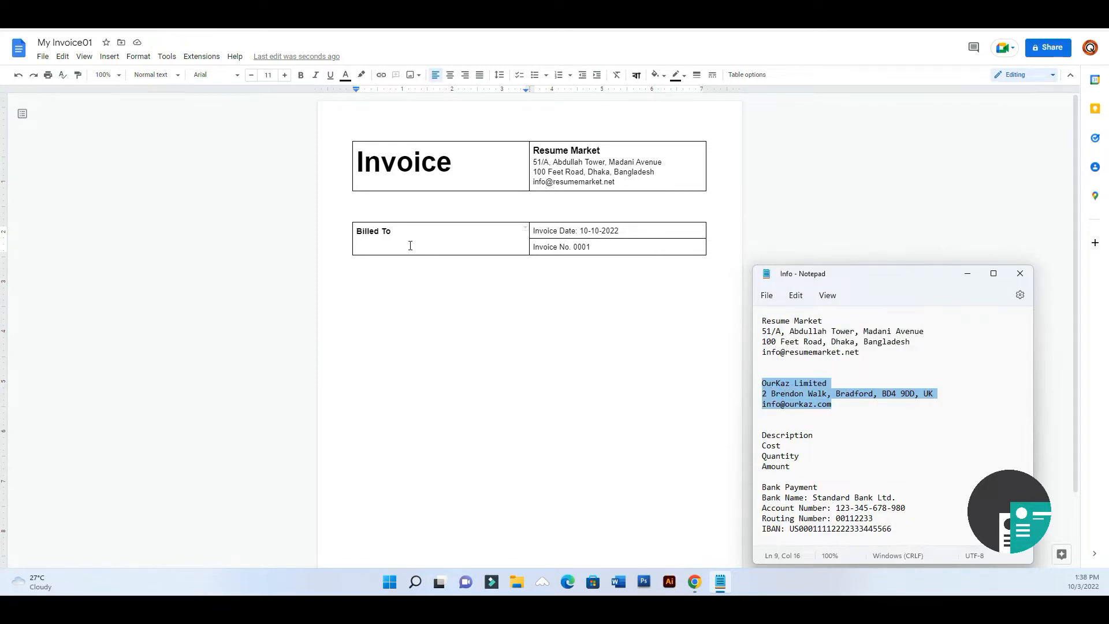
click(410, 246)
right_click(410, 246)
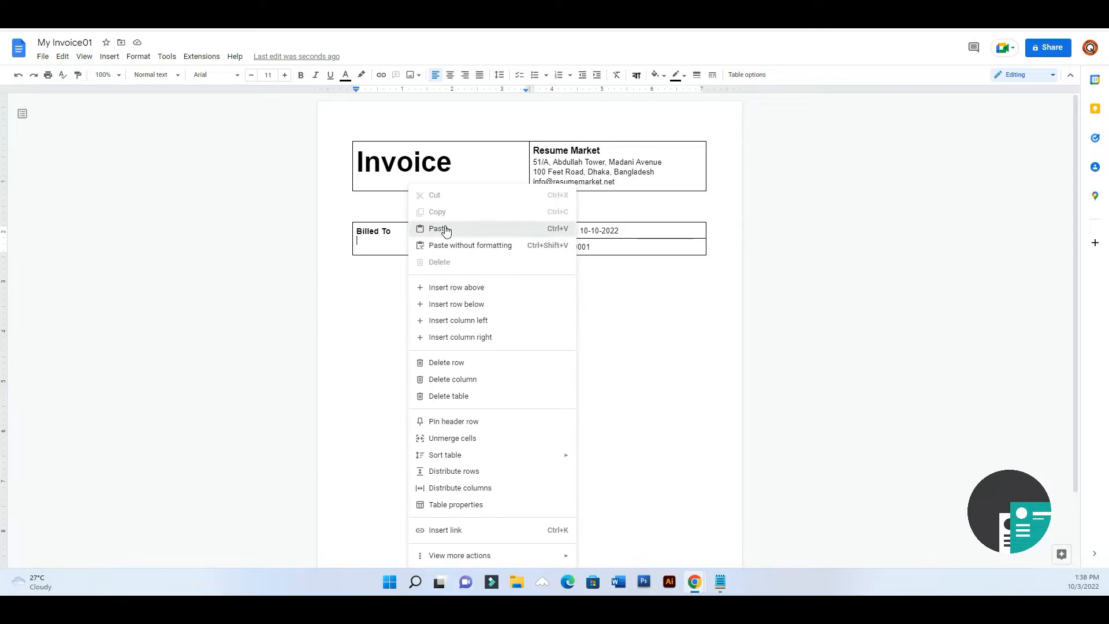
click(433, 228)
Format the OurKaz Limited name under Billed To in bold at font size 13
drag(412, 240, 354, 240)
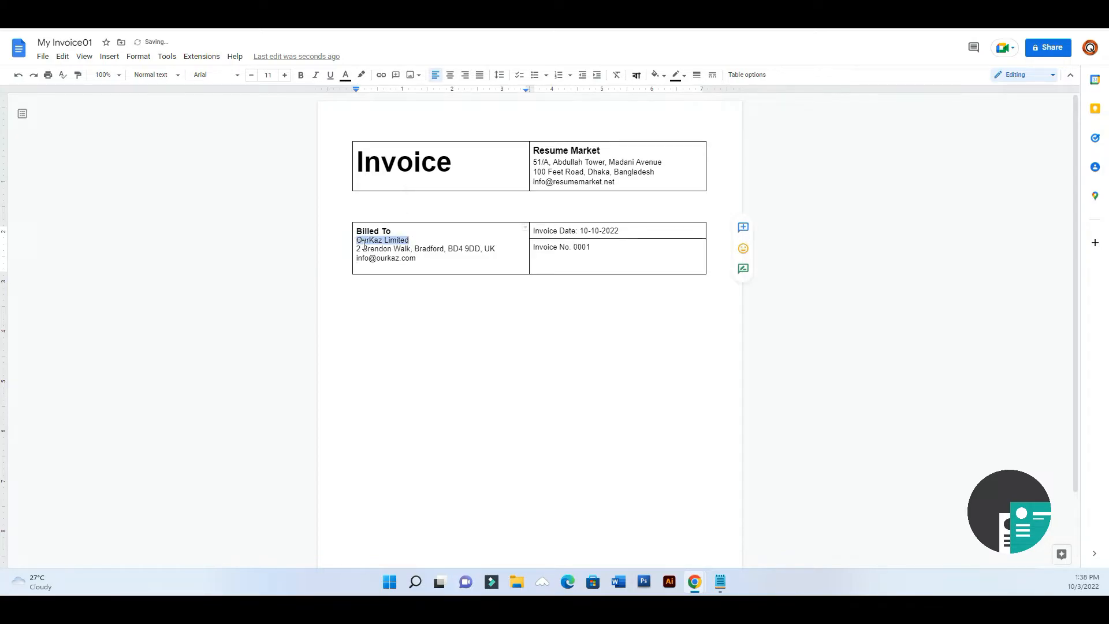
click(285, 76)
click(284, 75)
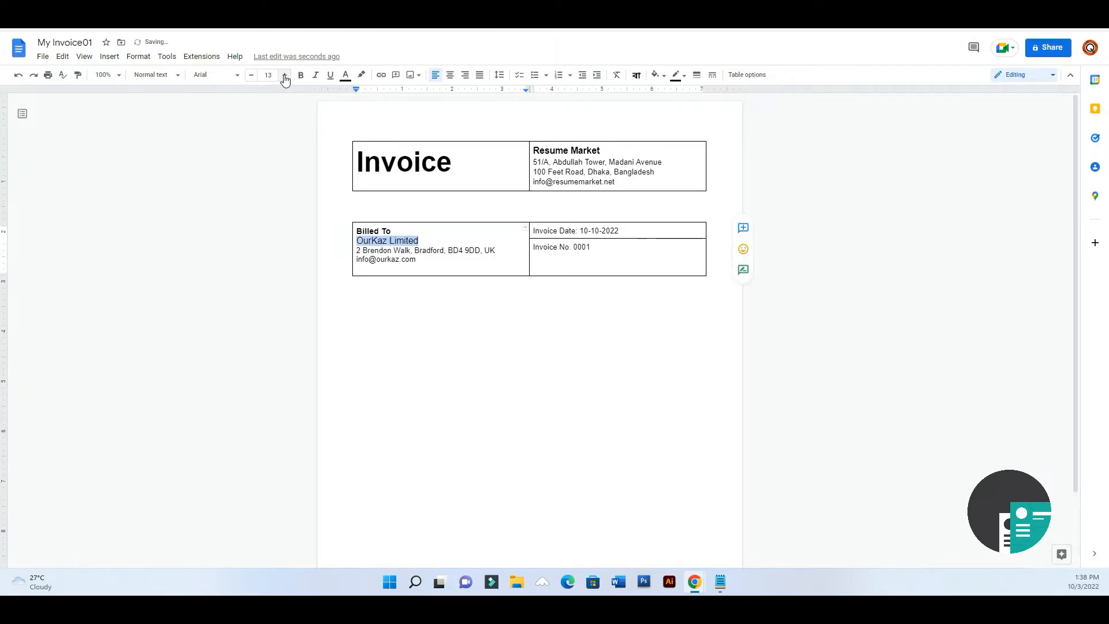
click(285, 75)
click(300, 75)
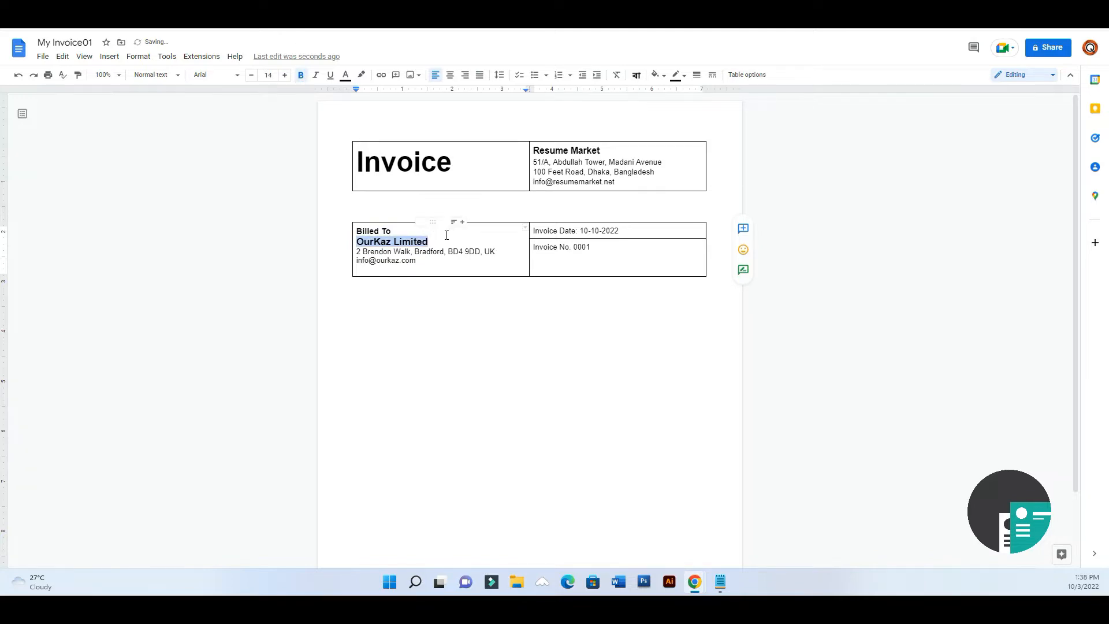
click(251, 75)
click(439, 256)
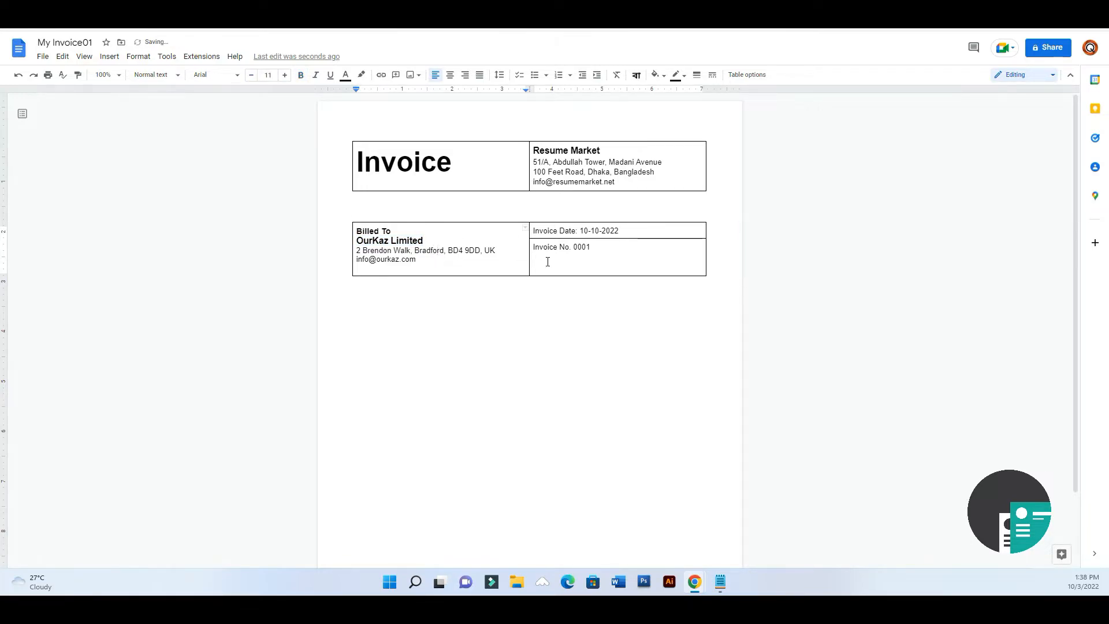
Make the invoice date and number bold and right-aligned, and right-align the Resume Market details in the first table
drag(597, 252, 612, 226)
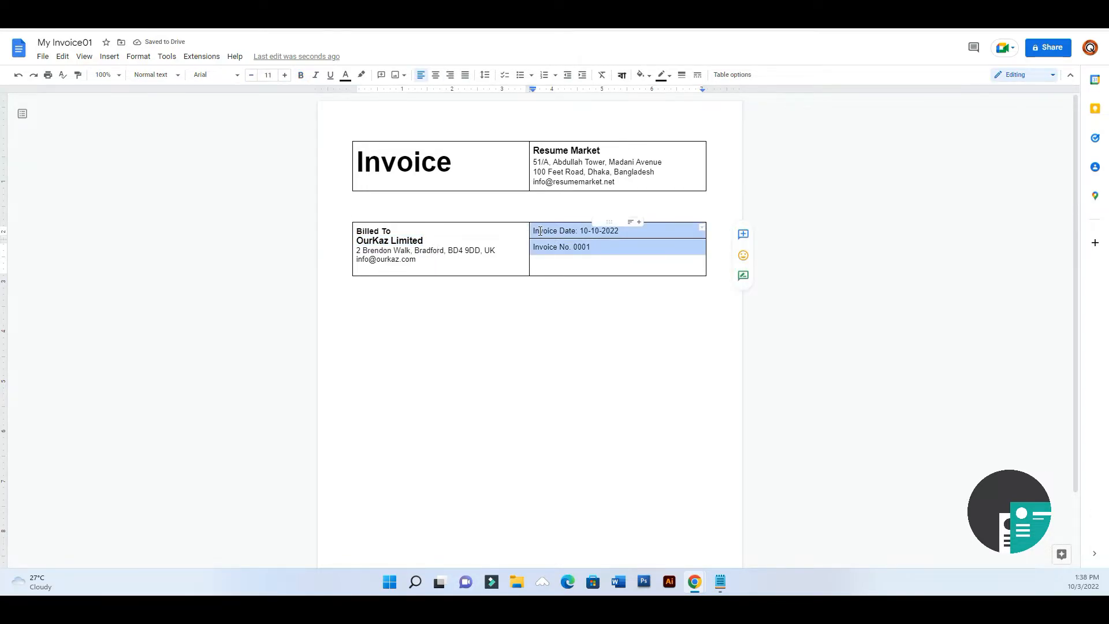
click(300, 75)
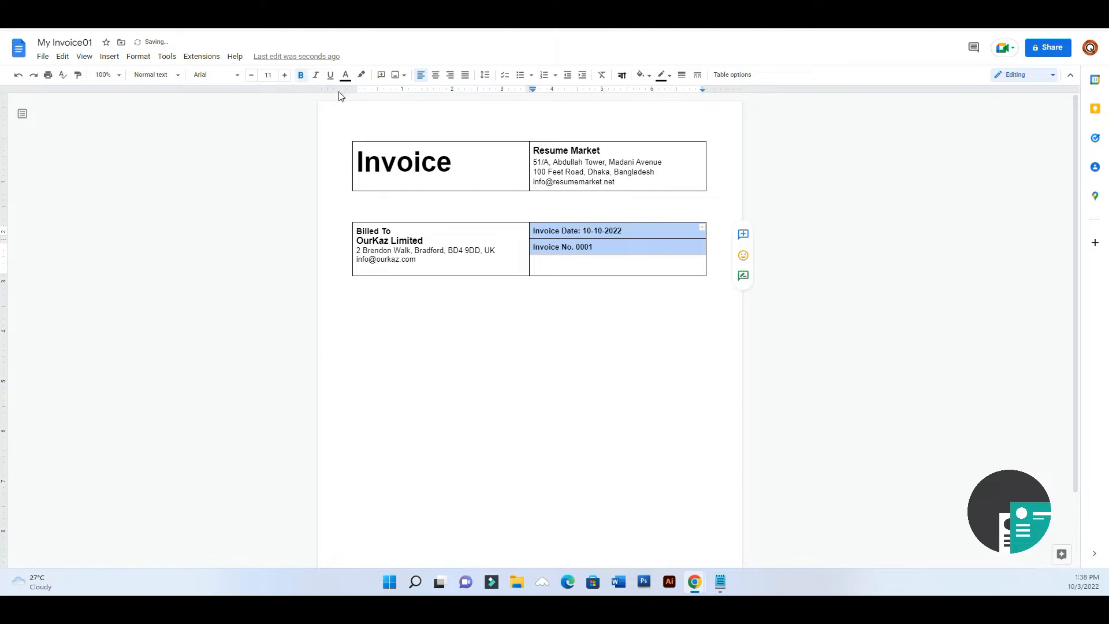
click(450, 75)
drag(630, 183, 501, 124)
click(465, 75)
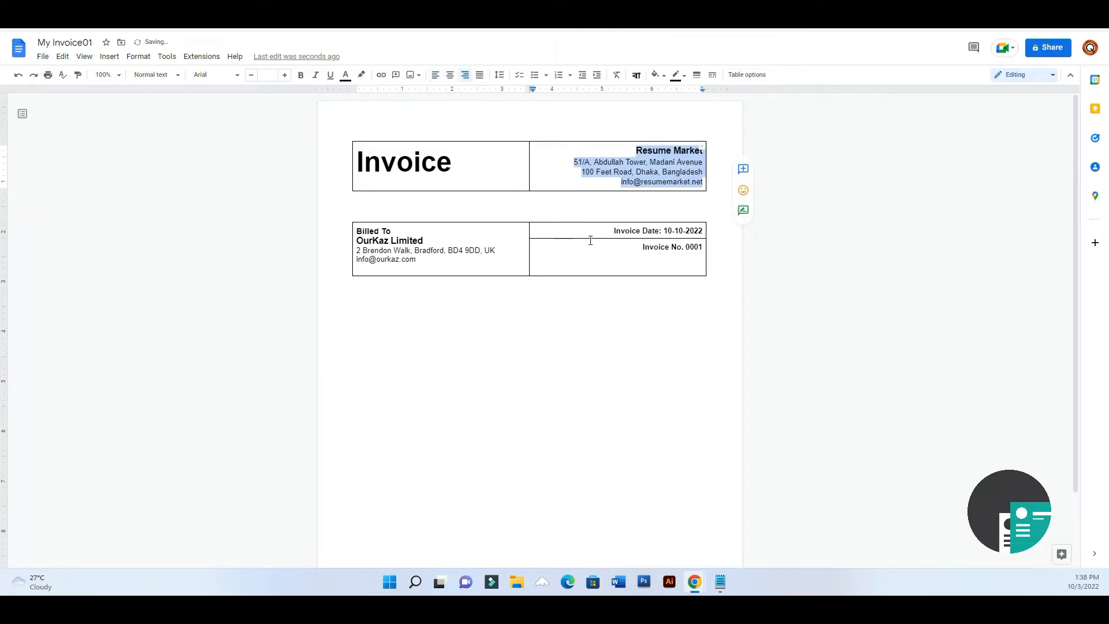
Add an empty line above the invoice date and remove the empty line below the e-mail in the Billed To cell
click(574, 229)
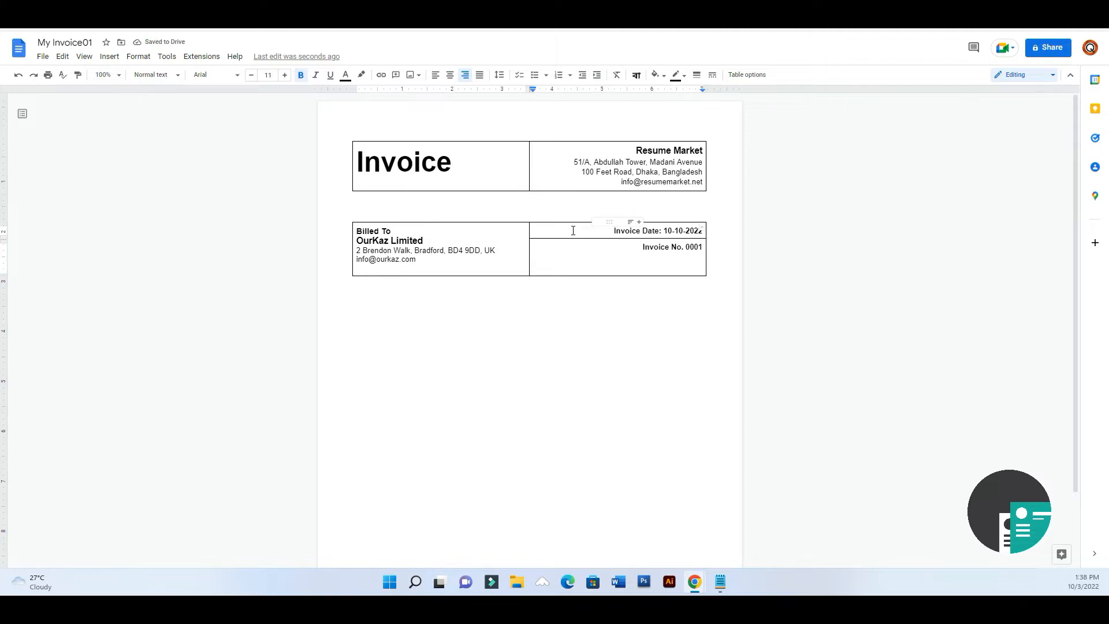
key(Return)
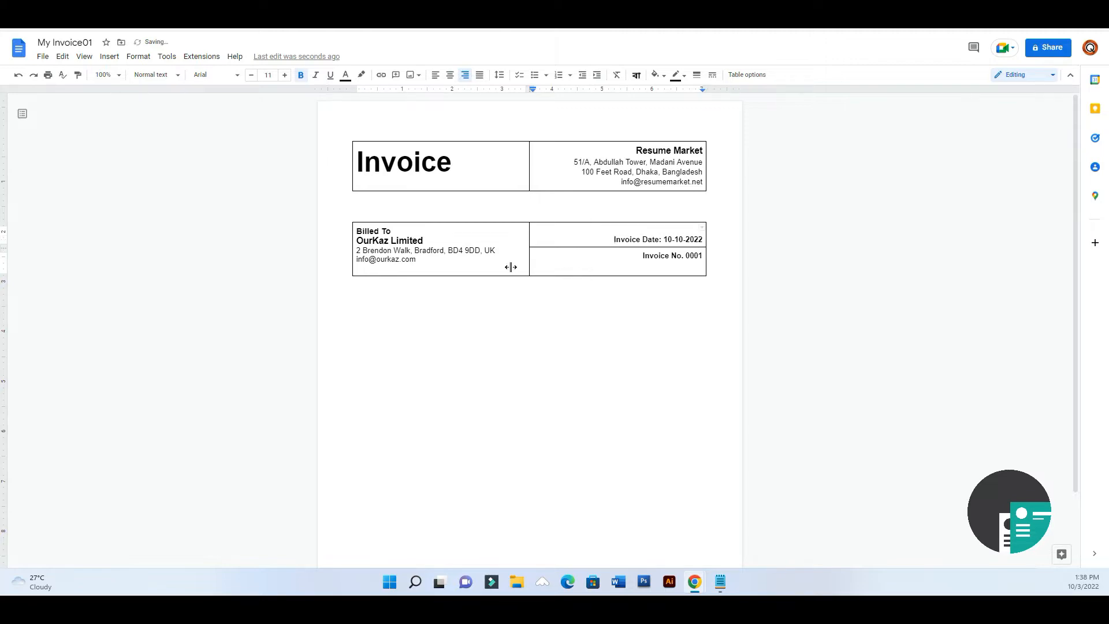
click(467, 264)
key(BackSpace)
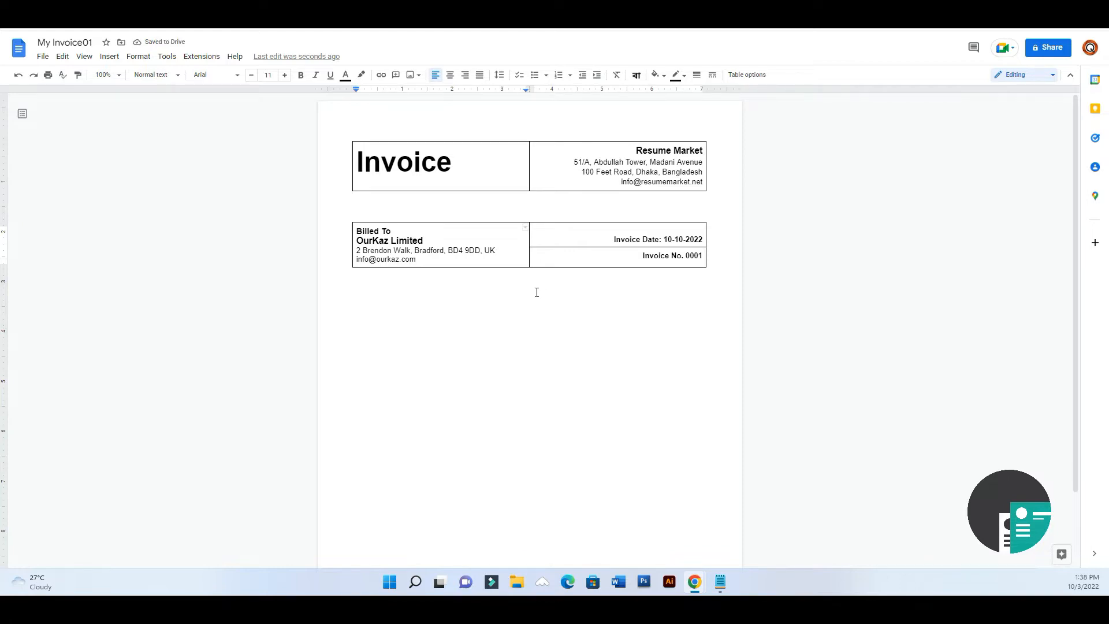
Add a blank line below the Billed To table and insert a table with four columns and six rows there
click(501, 296)
key(Return)
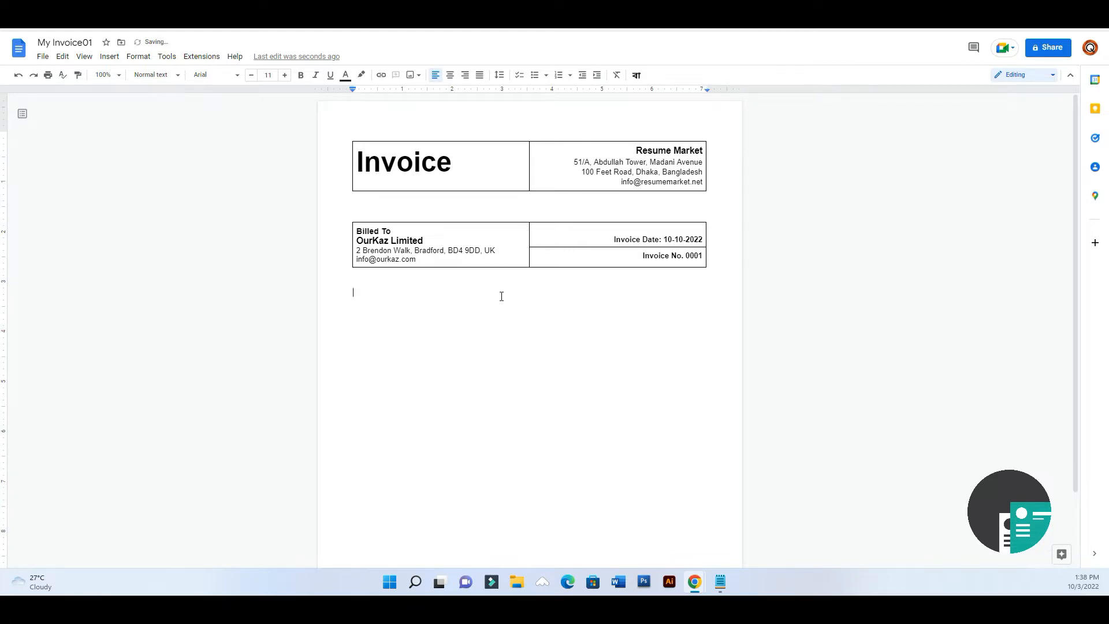
click(109, 56)
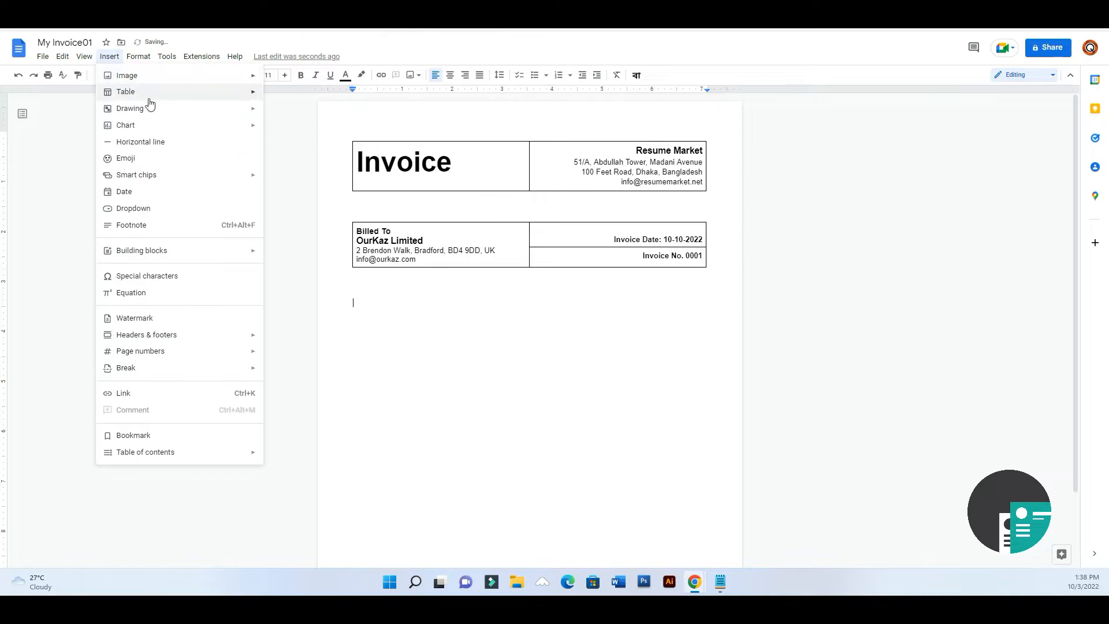
mouse_move(166, 98)
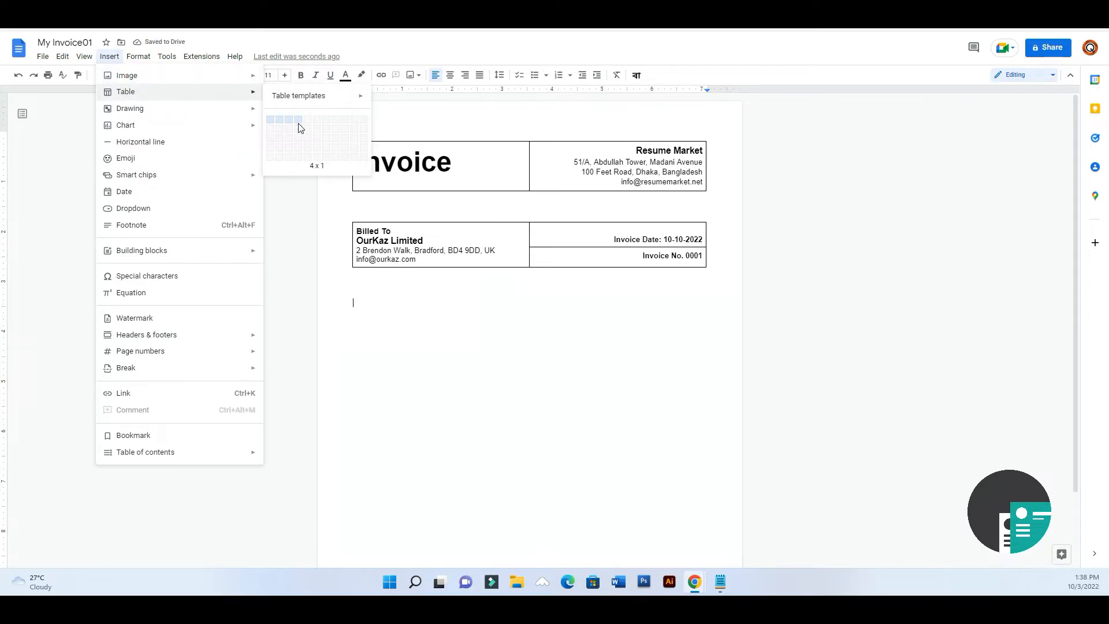
click(300, 168)
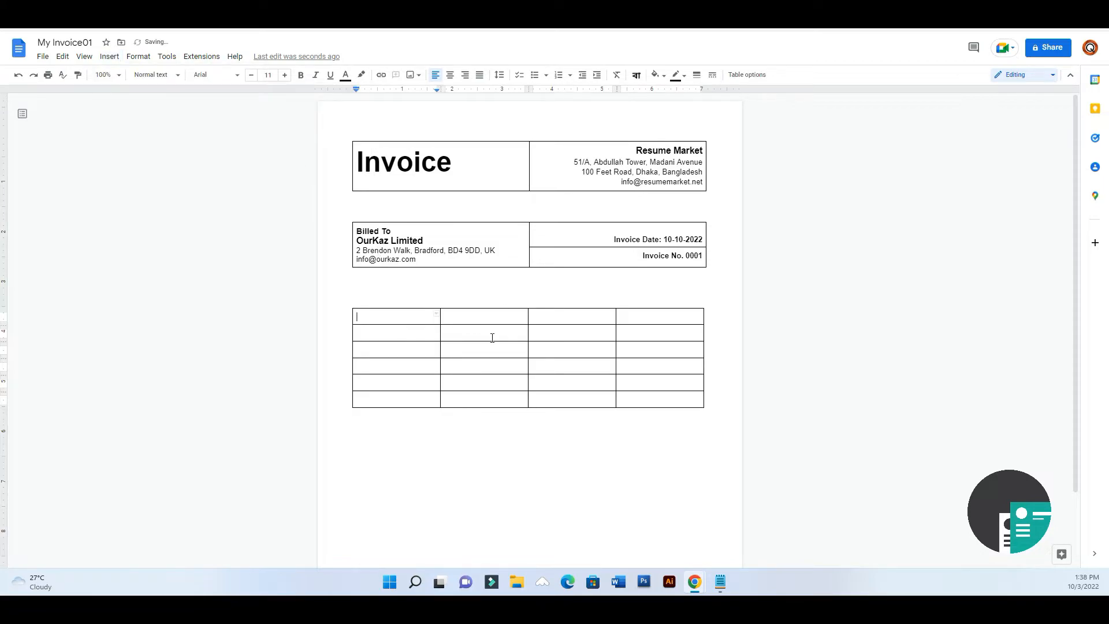
Copy Description from Notepad into the new table's first header cell and enter Cost in the second header cell
click(718, 581)
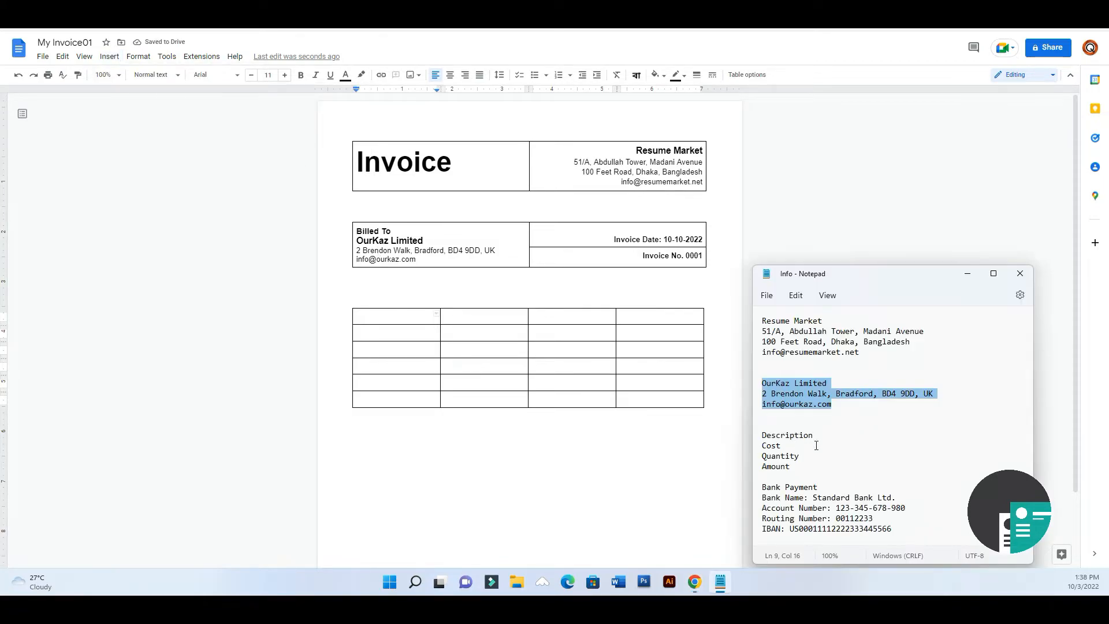
drag(814, 435, 758, 436)
right_click(775, 441)
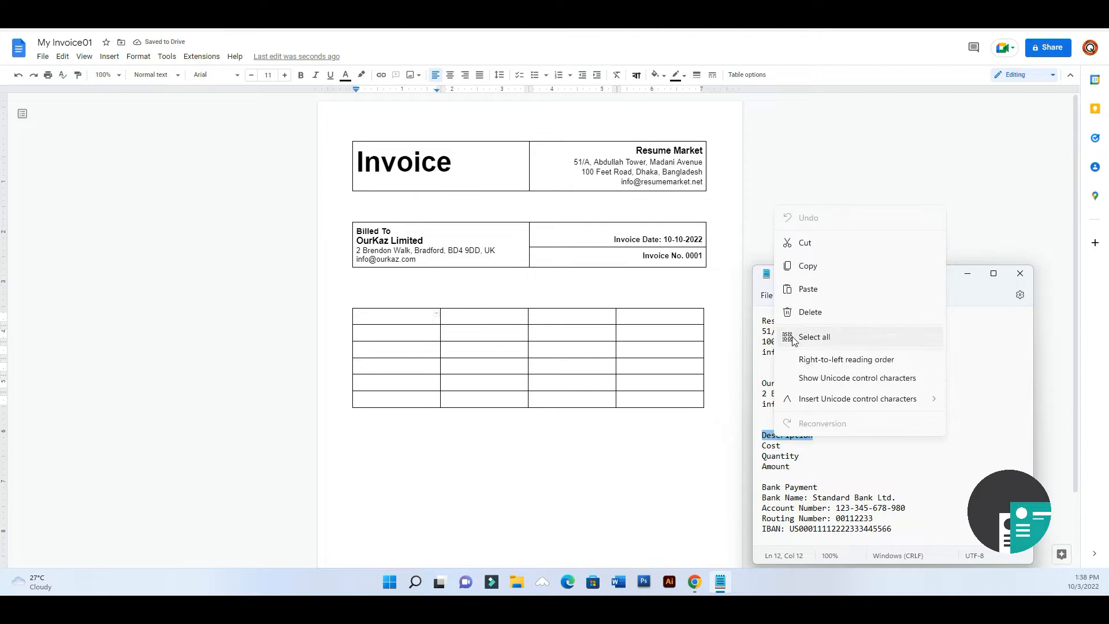
click(808, 265)
click(417, 312)
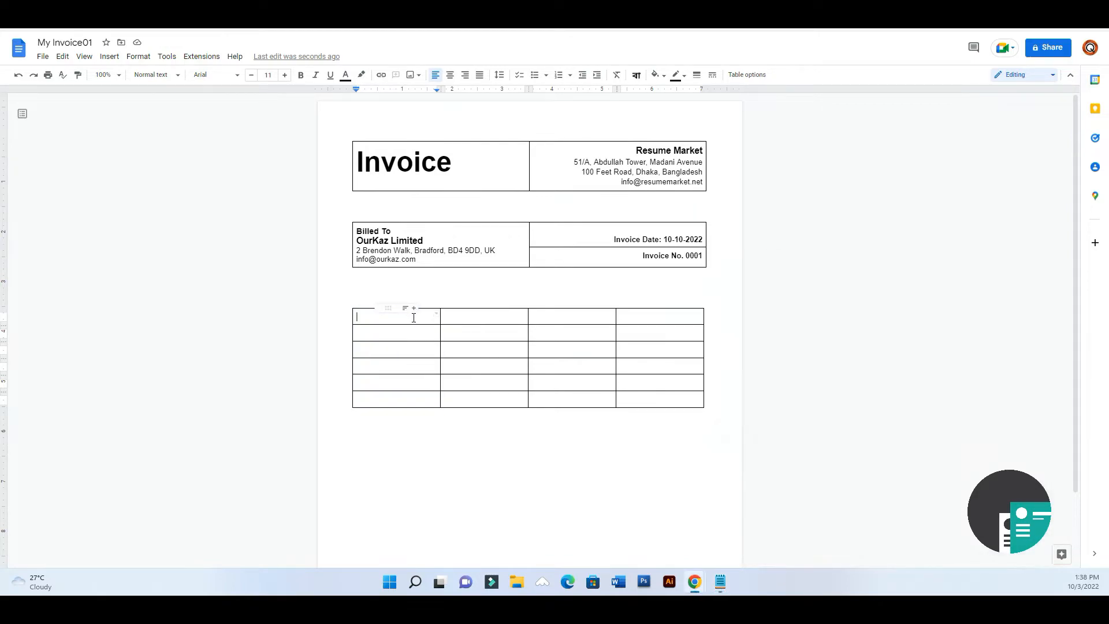
right_click(416, 314)
click(454, 250)
text(Cost)
Copy Quantity from Notepad into the third header cell and enter Amount in the fourth header cell
click(716, 581)
drag(802, 458, 759, 456)
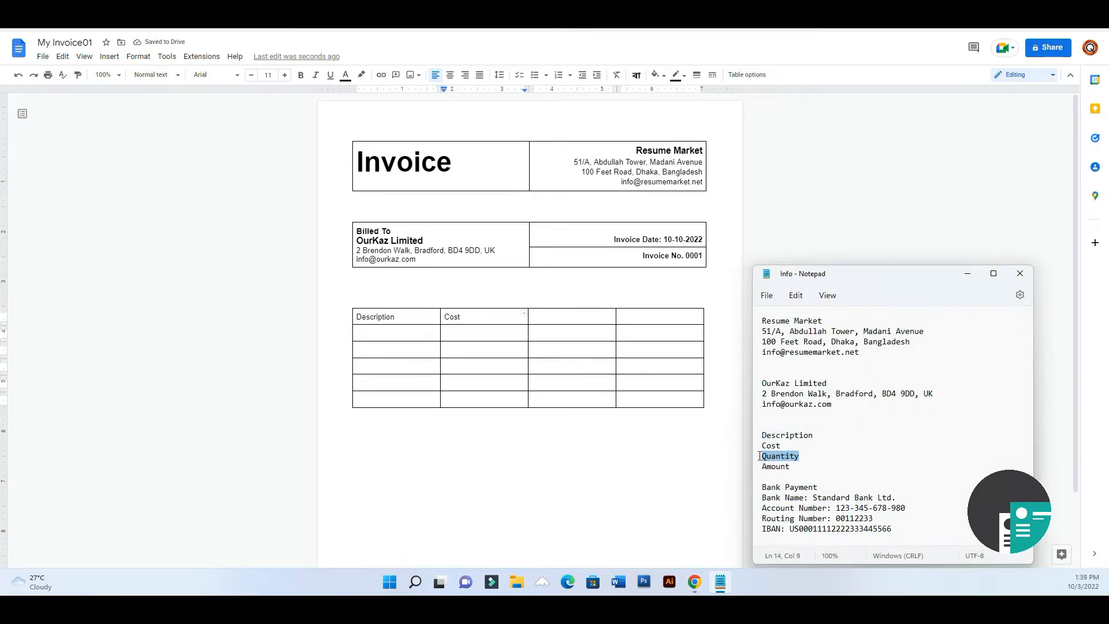
right_click(780, 460)
click(808, 288)
click(557, 319)
right_click(560, 321)
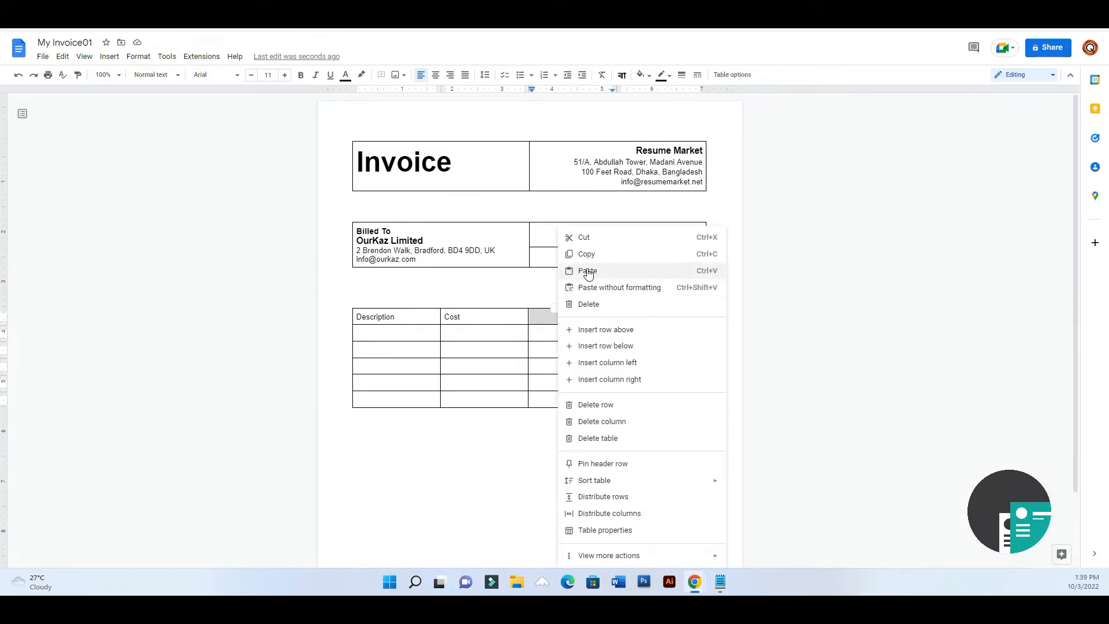
click(585, 269)
click(639, 318)
text(Amount)
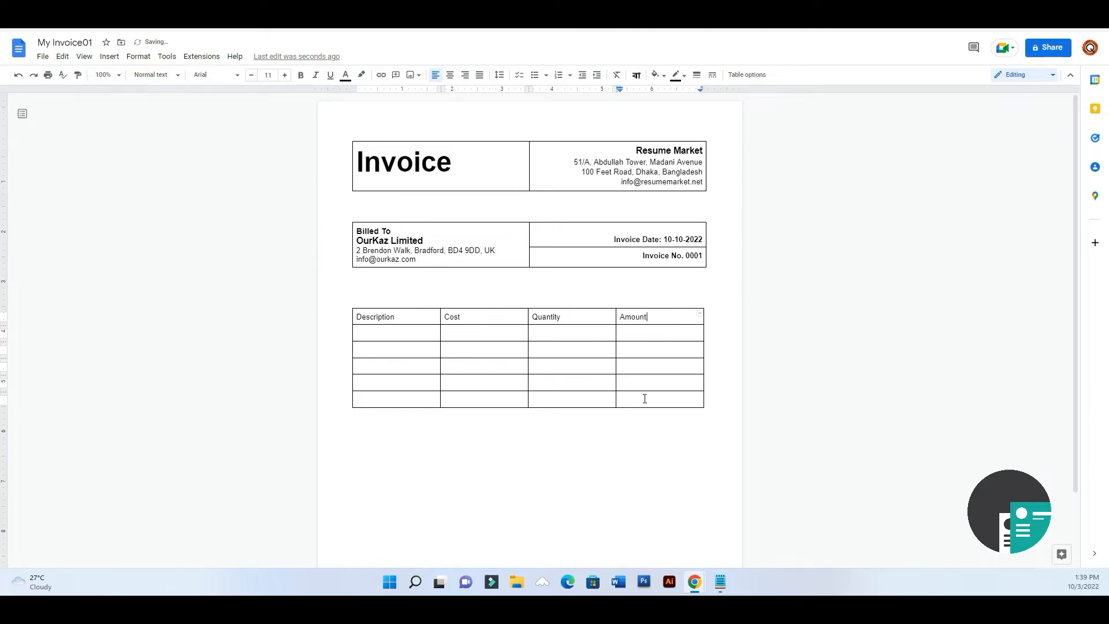
Format the header row from Description to Amount in bold at font size 12 with centered alignment
drag(661, 317, 389, 316)
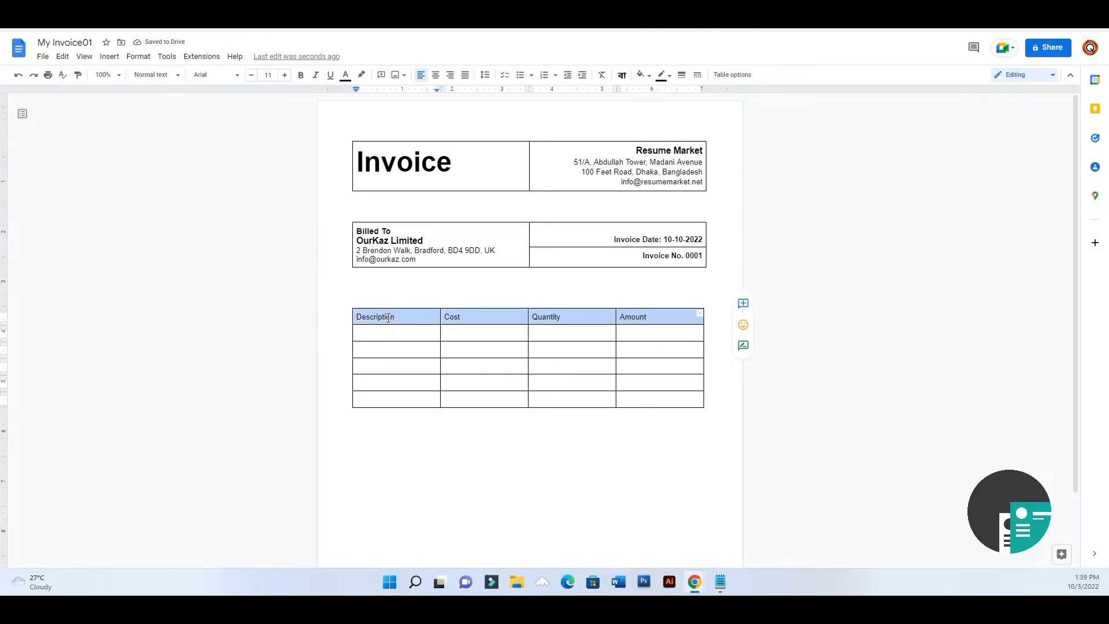
click(284, 75)
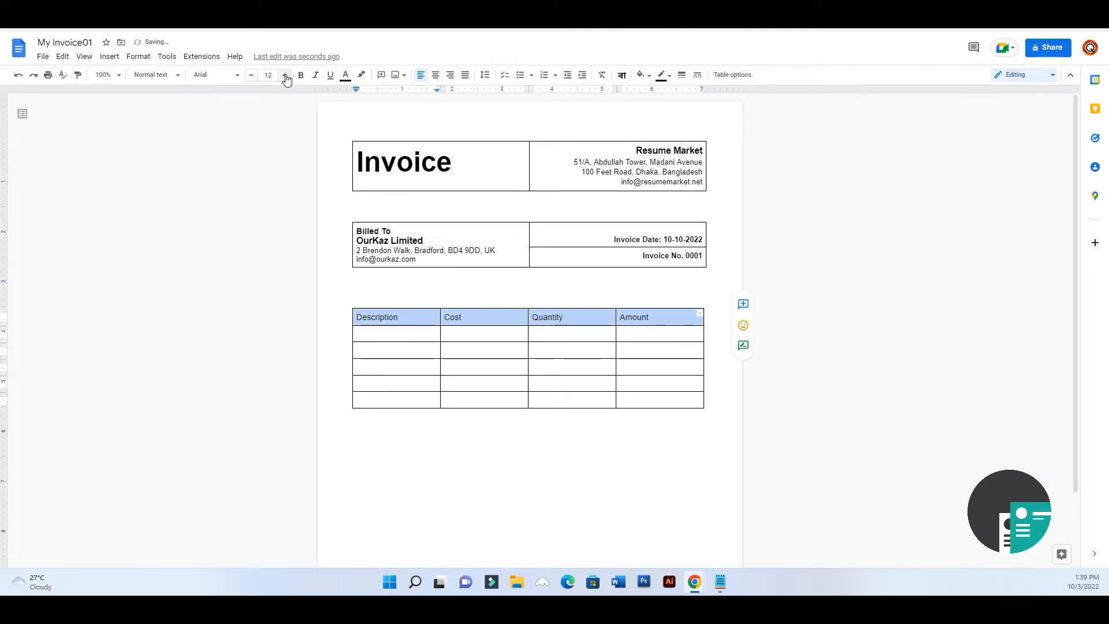
click(301, 78)
click(435, 76)
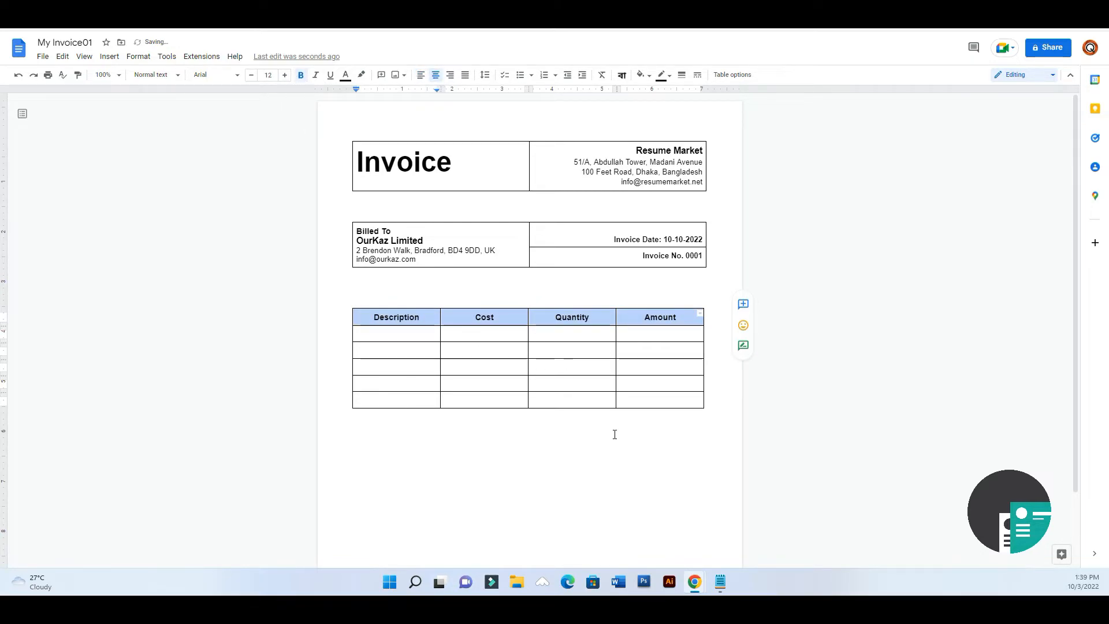
click(626, 443)
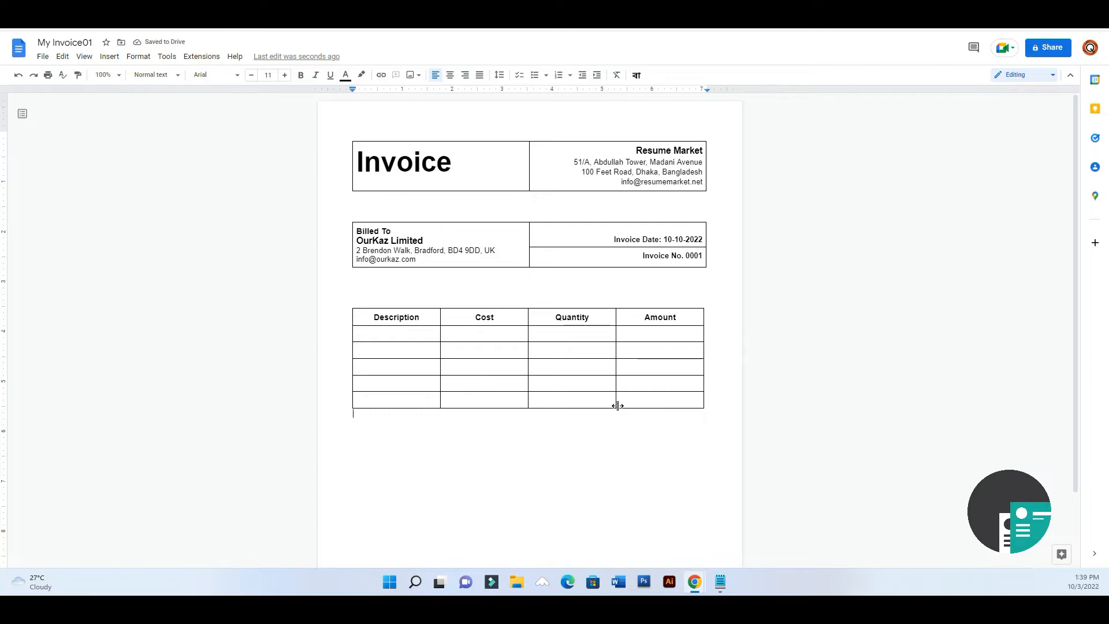
Widen the Description column of the items table and narrow the Cost, Quantity and Amount columns, keeping the table's overall width
drag(616, 335, 629, 338)
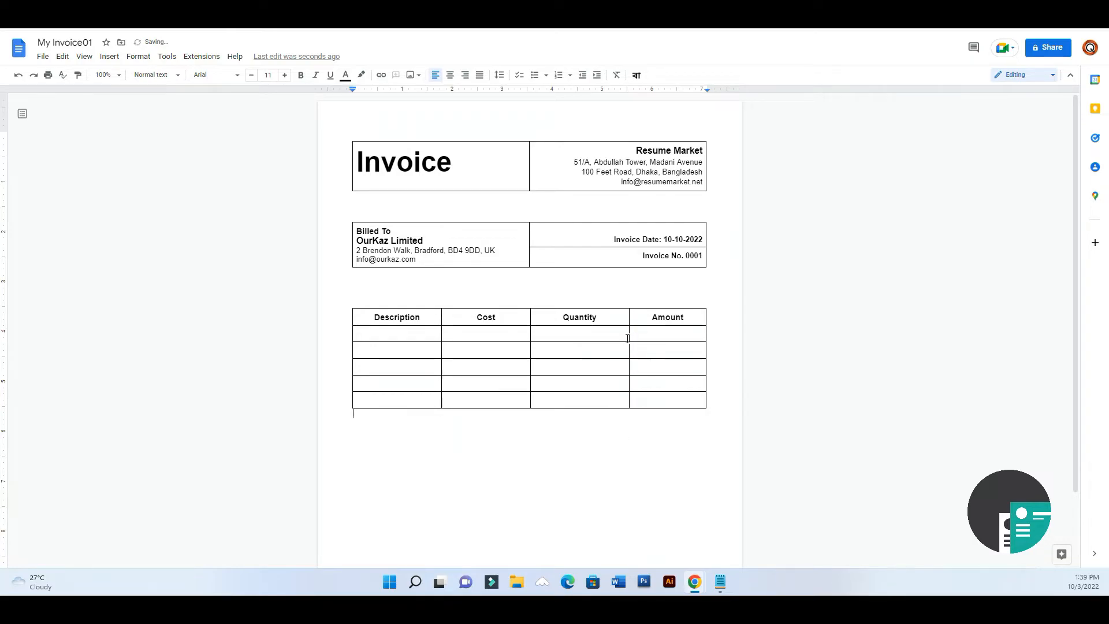
drag(705, 339, 703, 341)
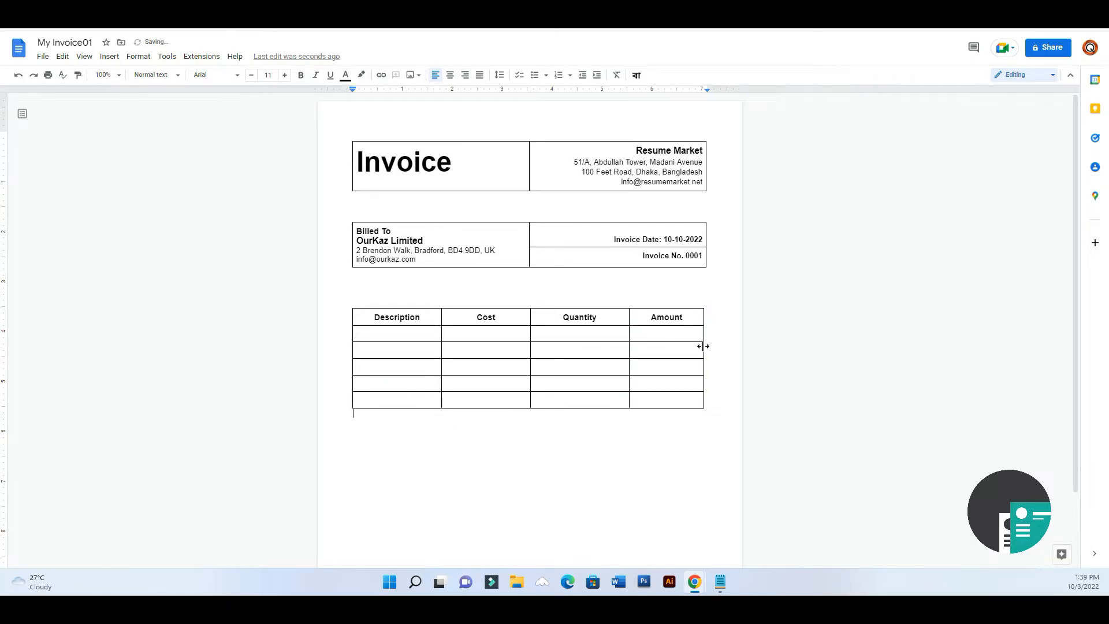
click(630, 341)
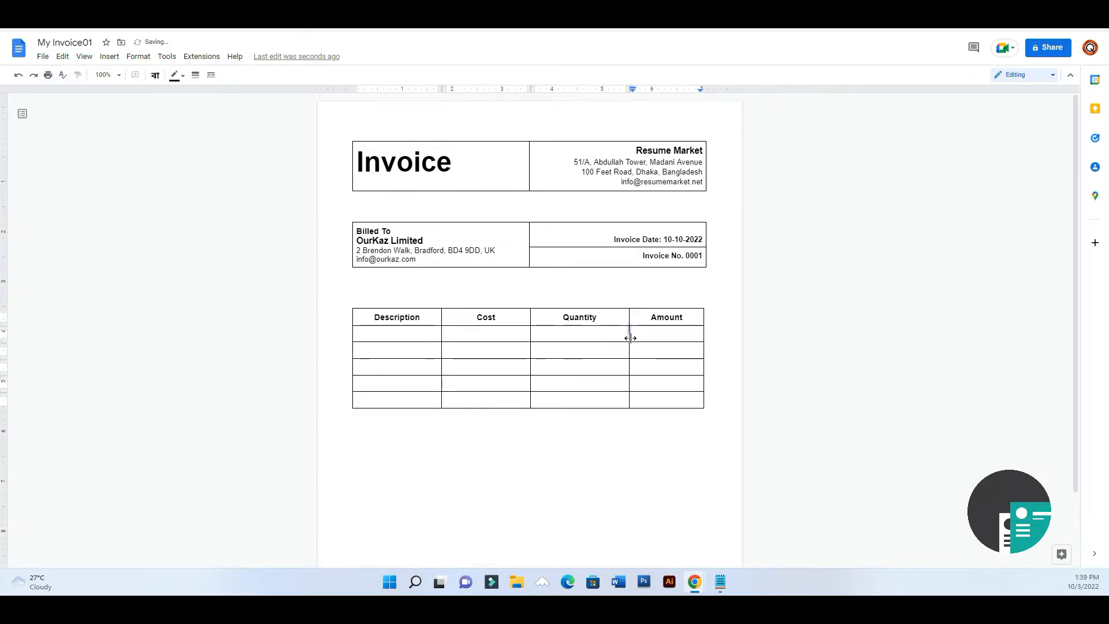
click(639, 339)
drag(629, 337, 636, 336)
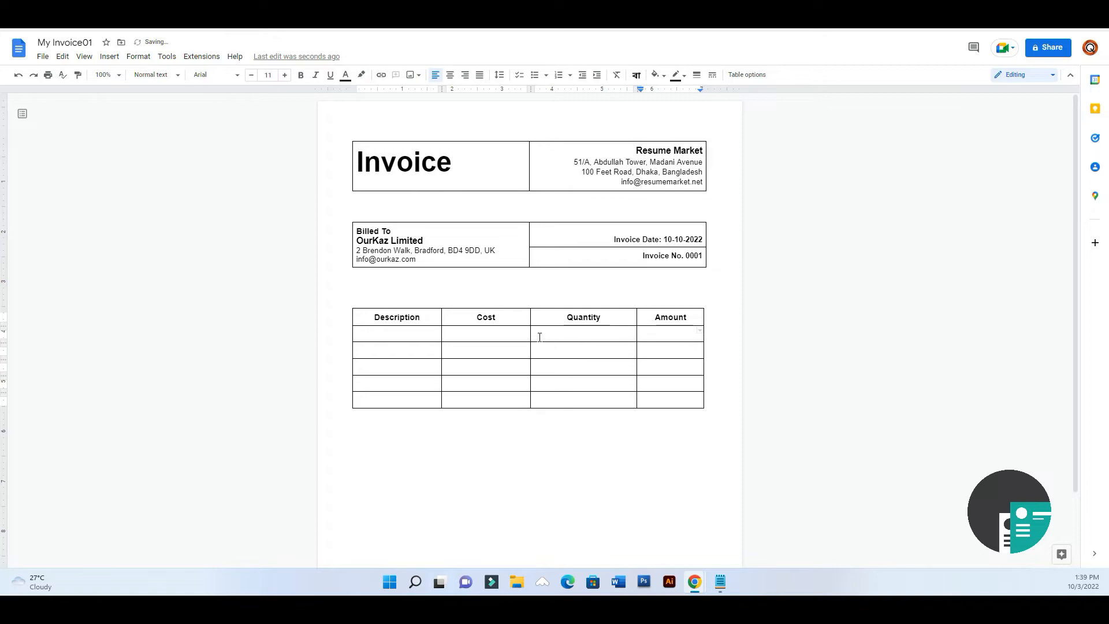
drag(531, 334, 579, 337)
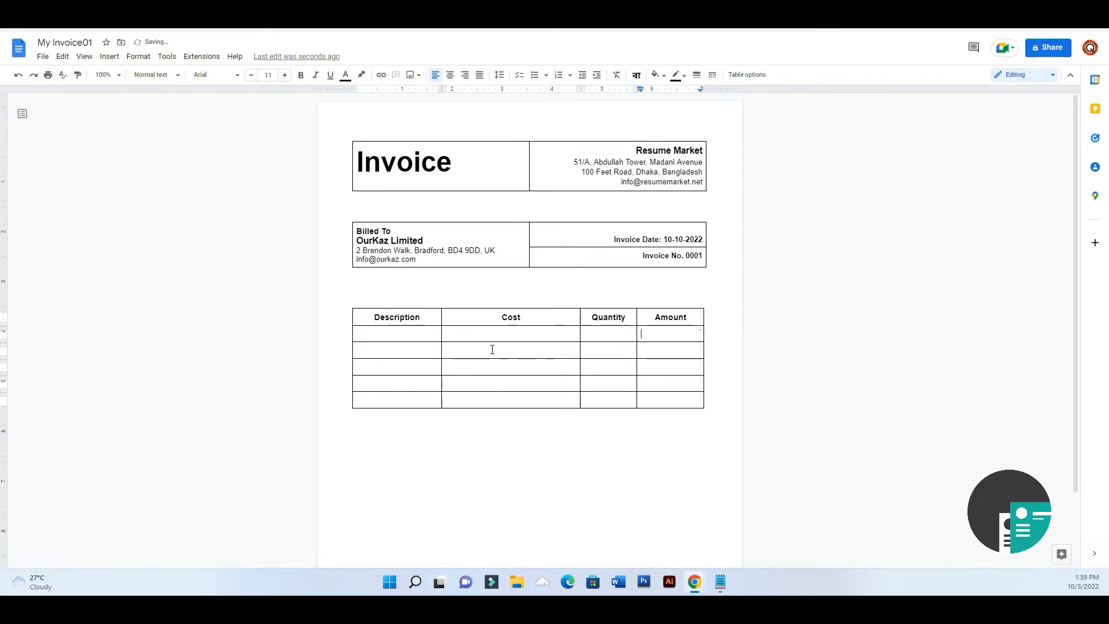
drag(442, 337, 521, 338)
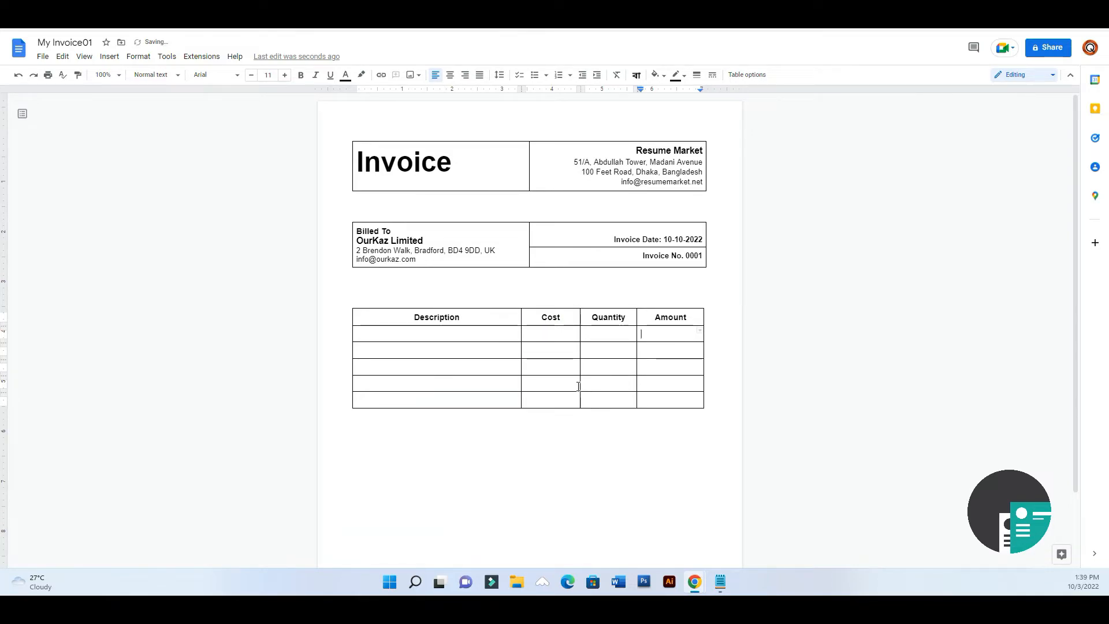
drag(639, 348, 594, 348)
drag(519, 350, 537, 348)
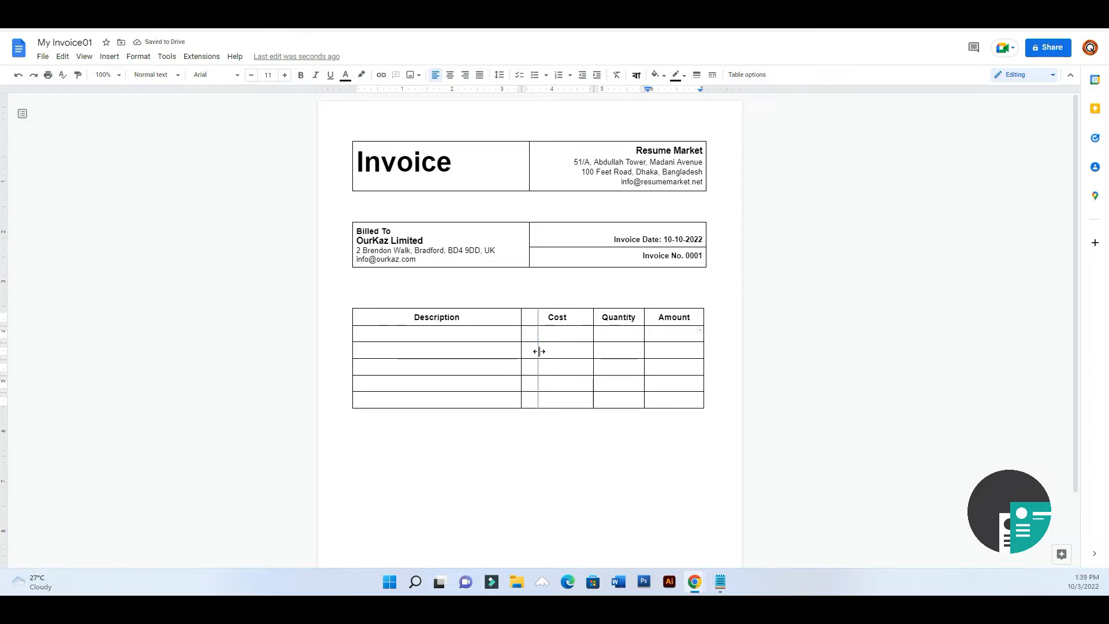
Add a blank line below the items table and insert a table with three columns and three rows there
click(561, 438)
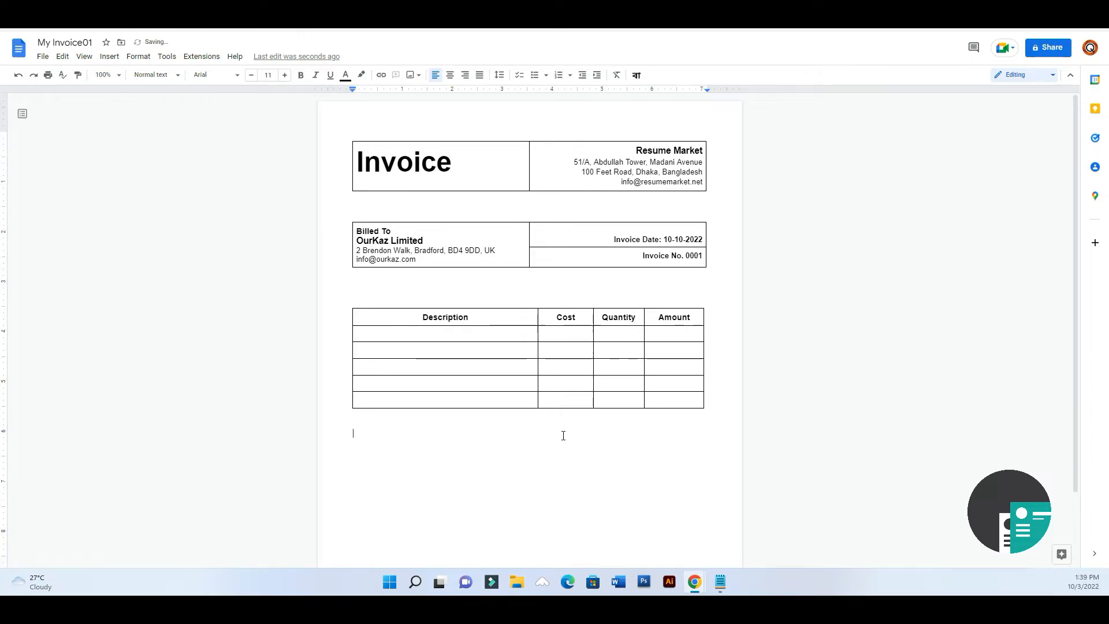
click(109, 56)
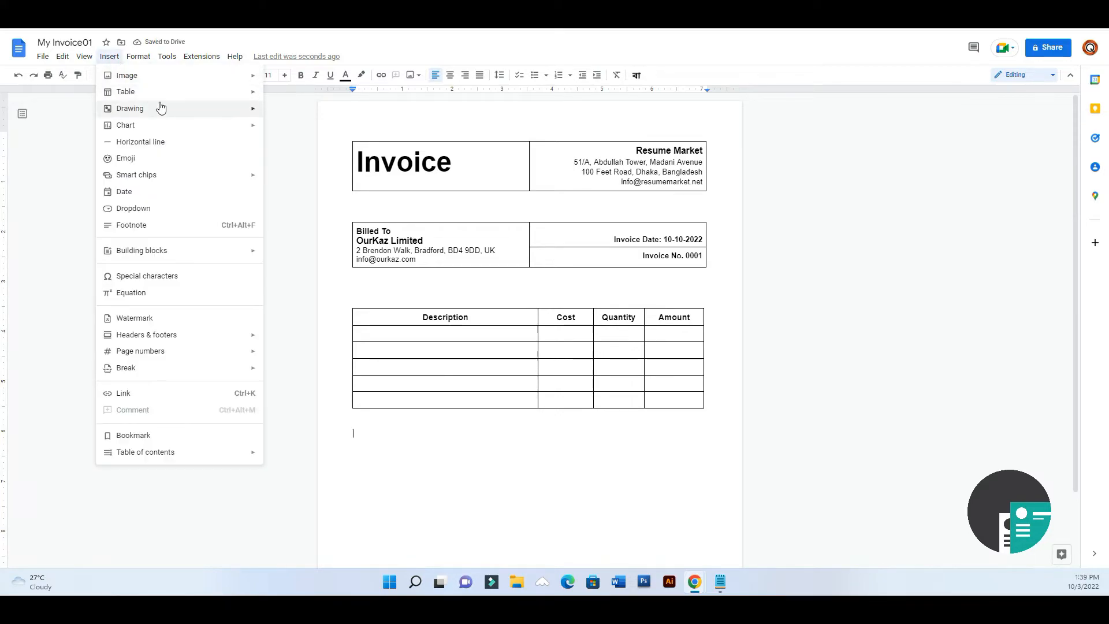
mouse_move(161, 94)
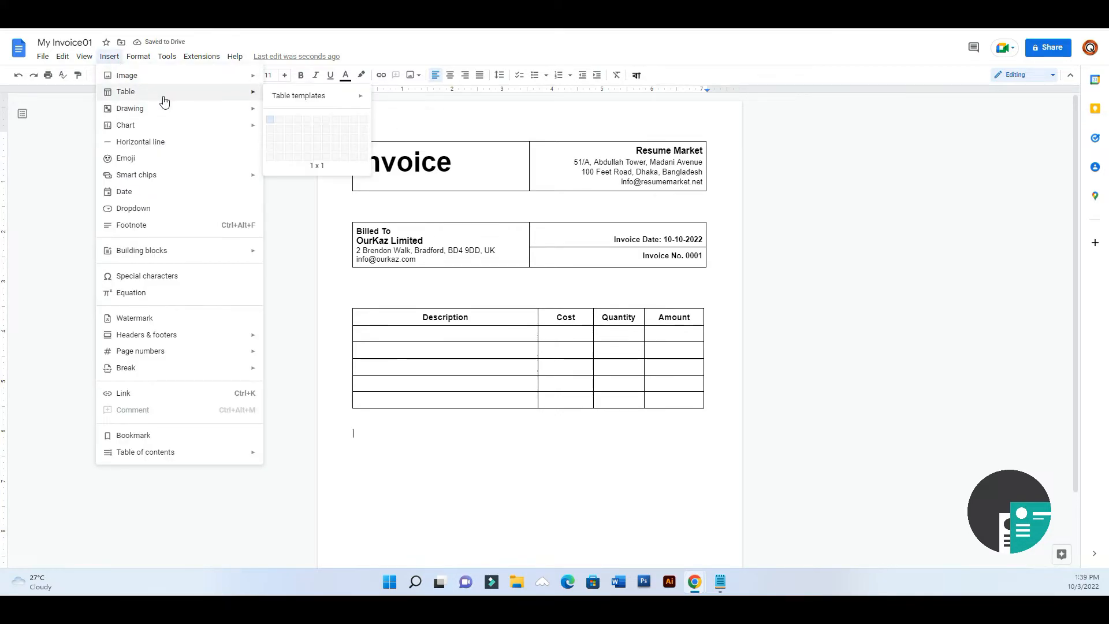
click(292, 142)
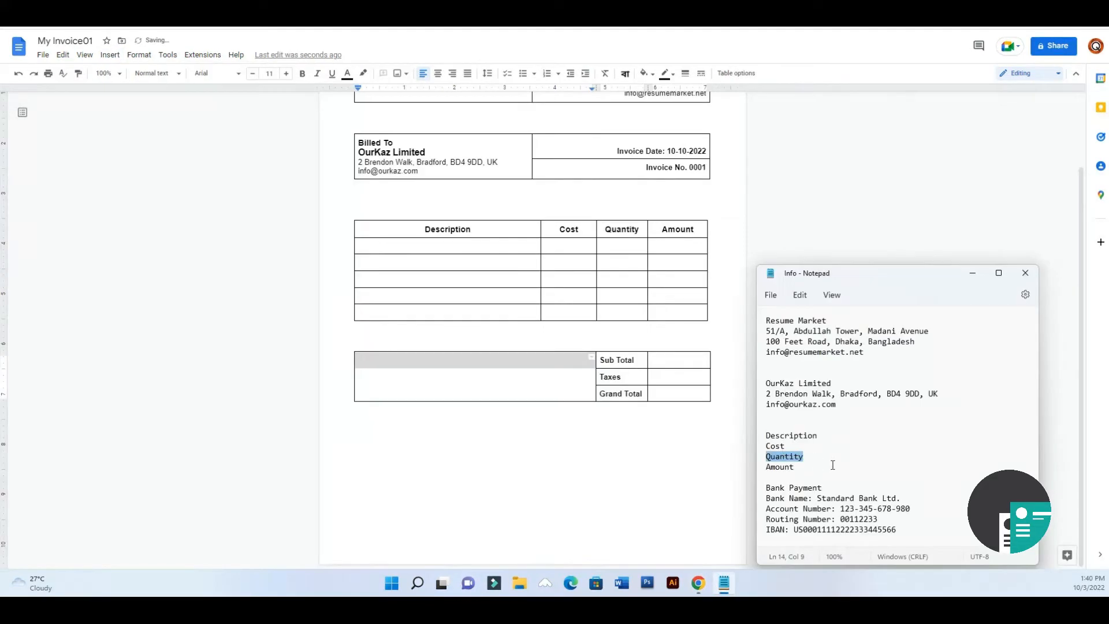
Copy the bank payment details from Notepad into the large empty cell beside the totals and remove the trailing blank line
click(833, 464)
drag(762, 489, 878, 526)
right_click(835, 511)
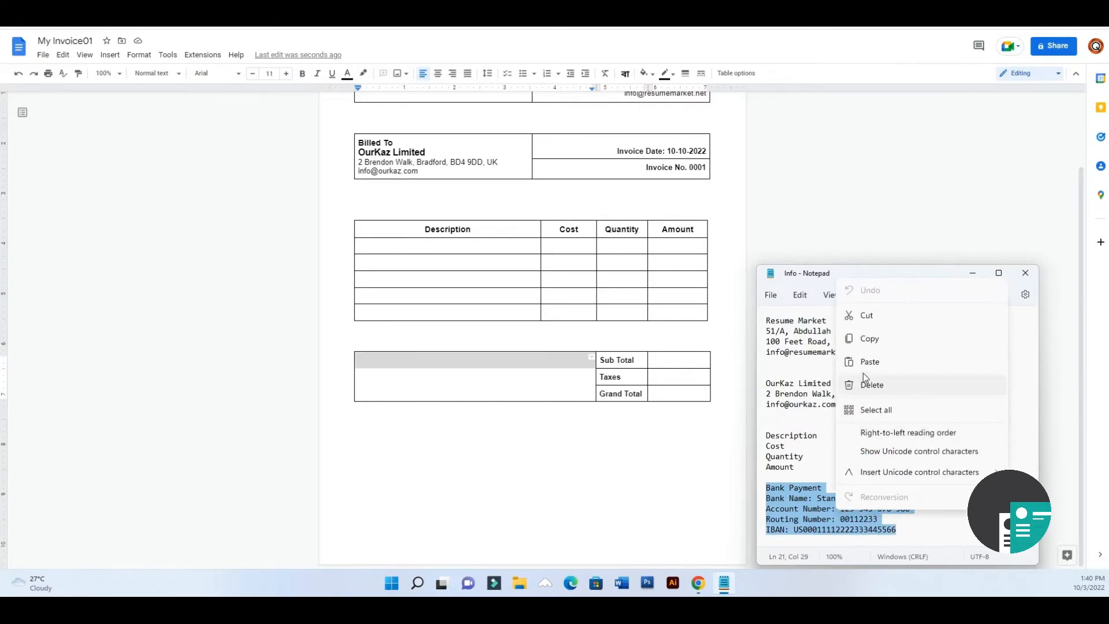
click(869, 340)
click(529, 372)
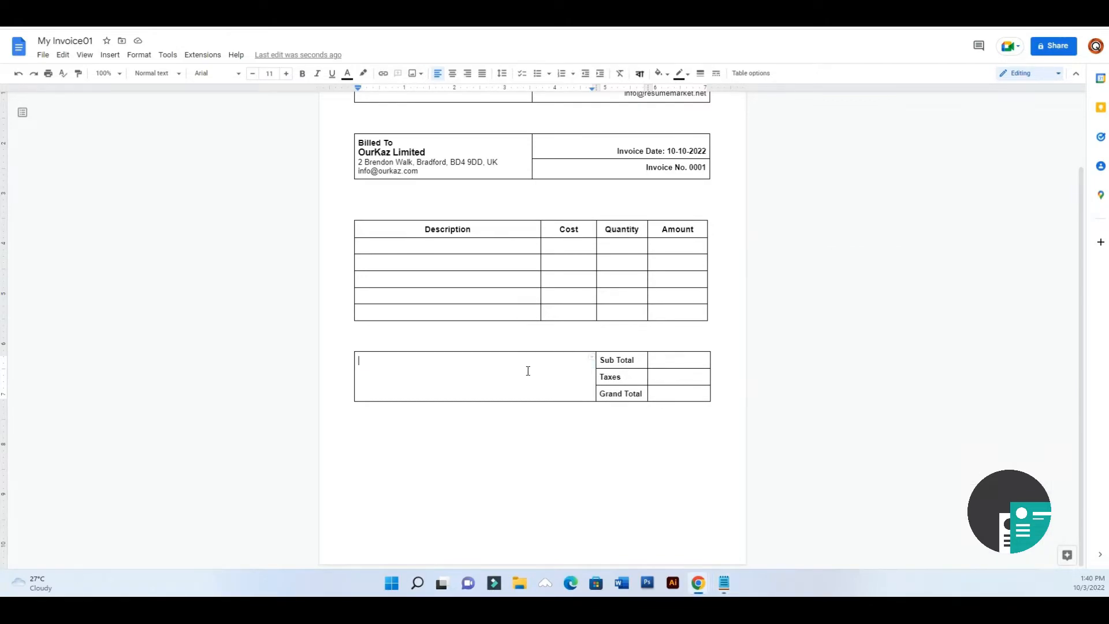
right_click(528, 371)
click(549, 226)
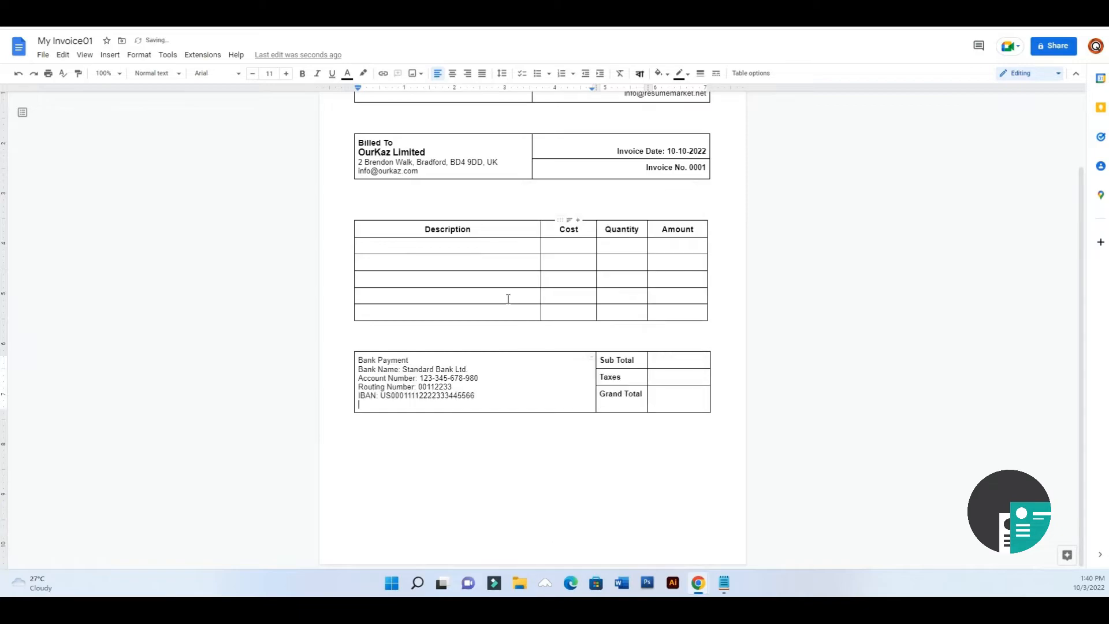
key(BackSpace)
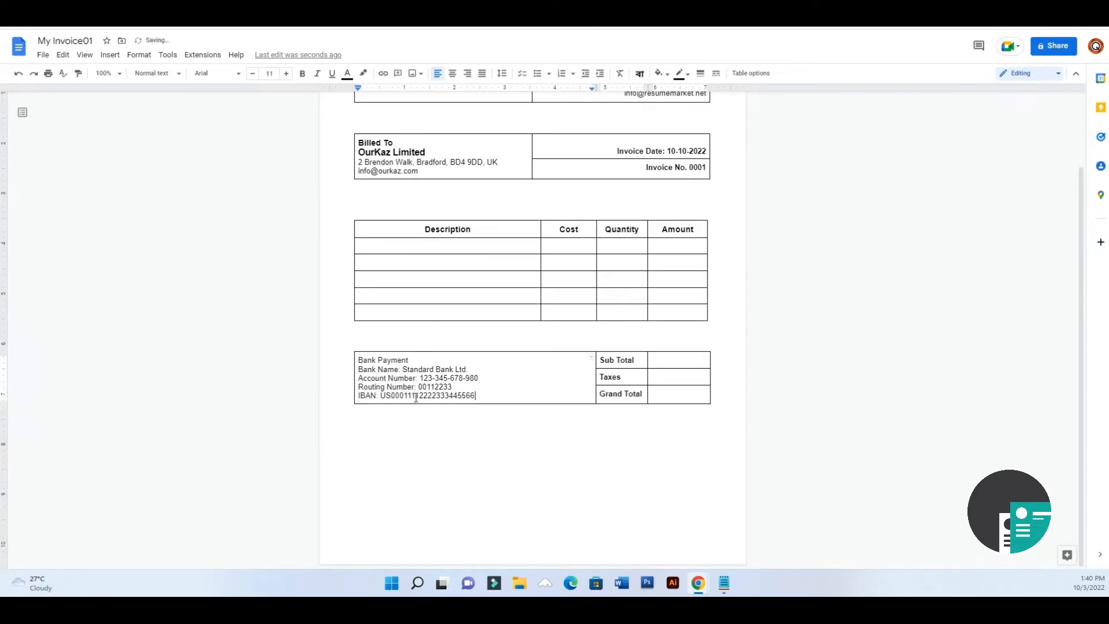
Format the Bank Payment heading in bold at font size 13
drag(408, 360, 357, 361)
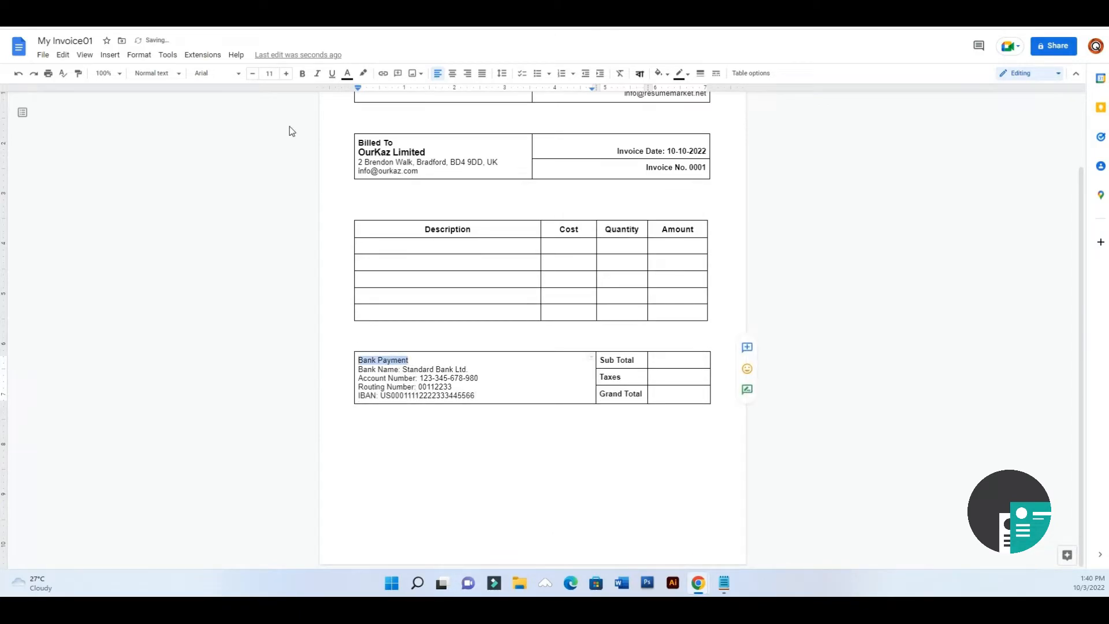
click(302, 73)
click(286, 73)
click(286, 74)
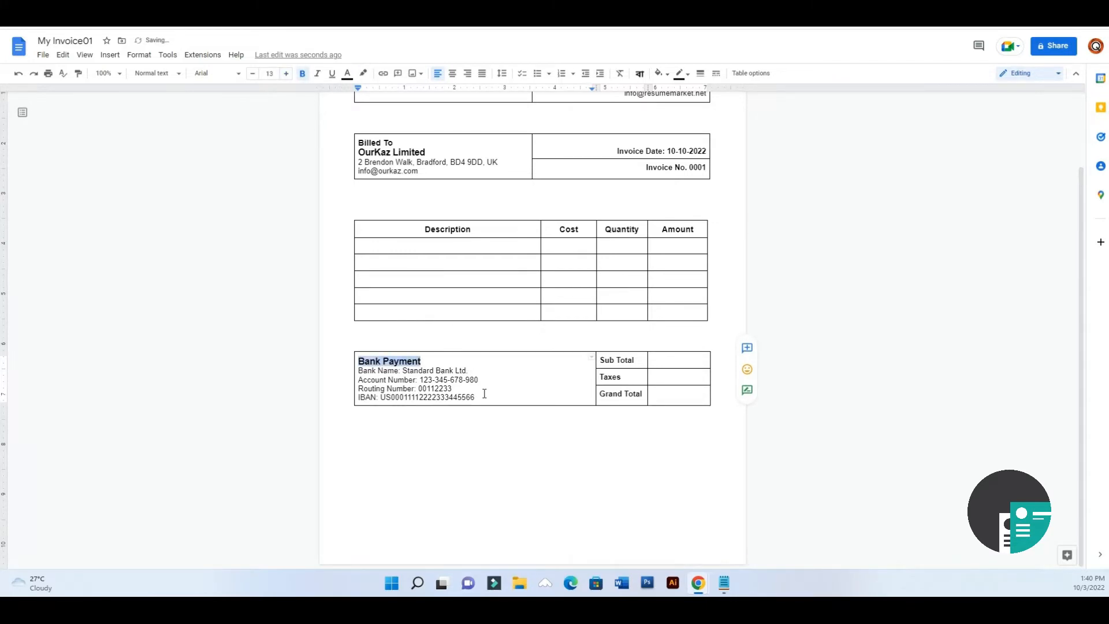
Add the line "PayPal: YourEmailHere" below the bank payment and totals table
click(465, 419)
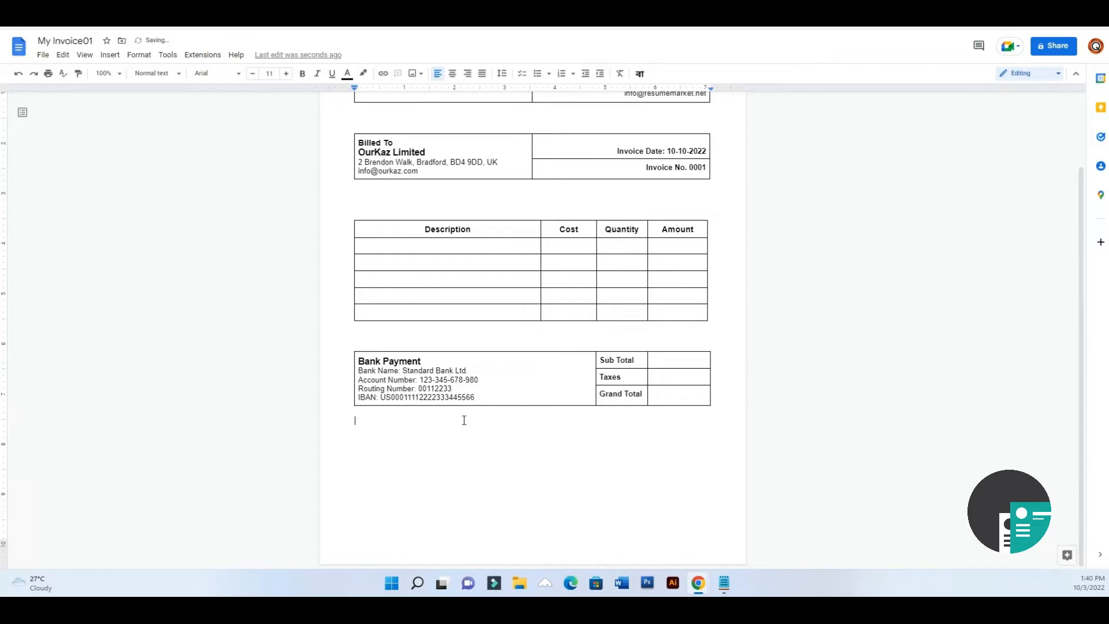
text(PayPal: YourEmailHere)
Add a horizontal line to the page footer with the text "Thank you for your business !" beneath it
double_click(492, 551)
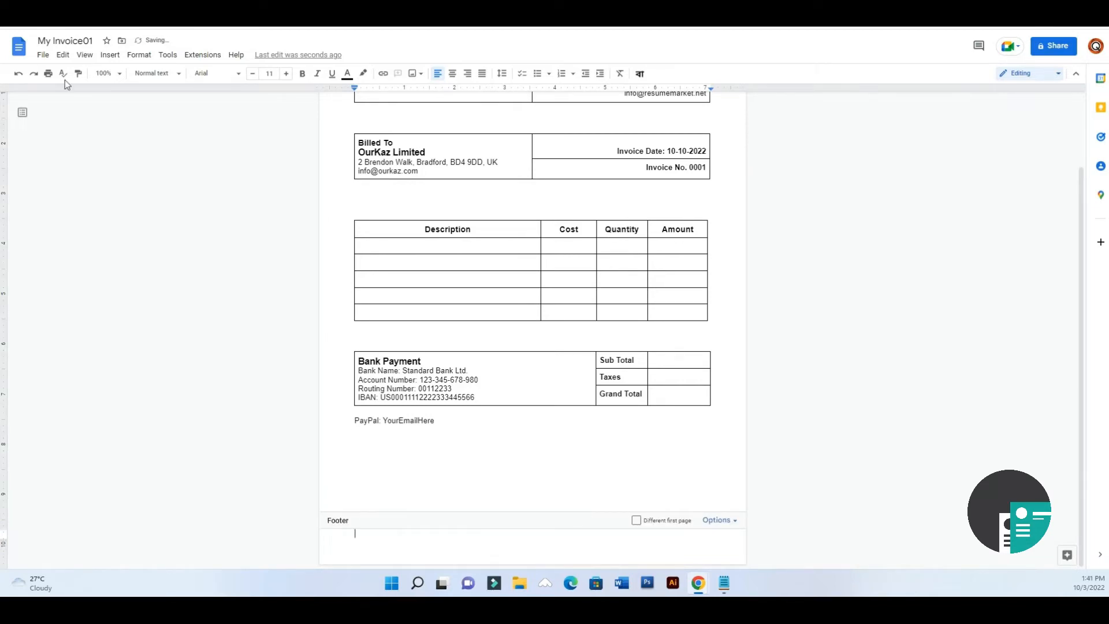
click(110, 55)
click(144, 145)
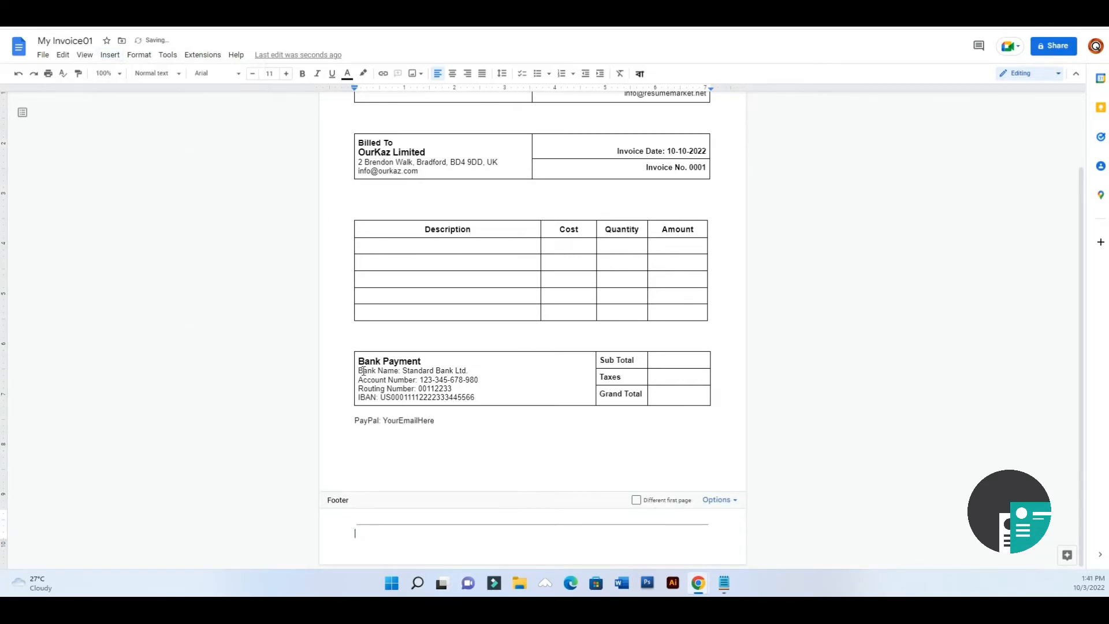
text(Thank you for your business)
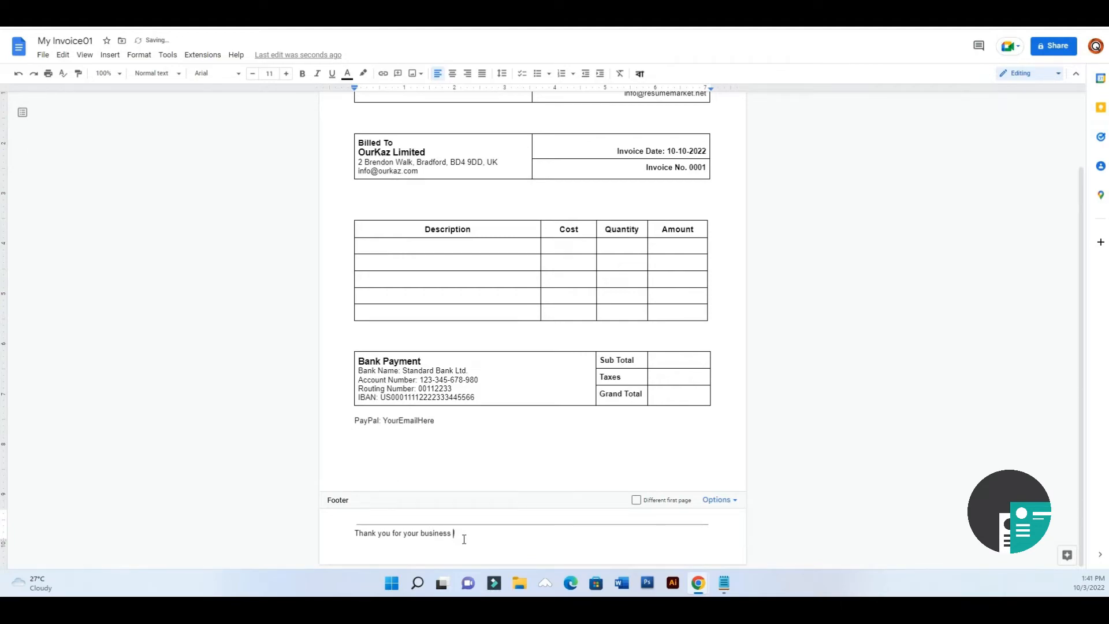
Format the footer thank-you text in bold, centered, at font size 14, and return to the document body
drag(464, 539, 350, 534)
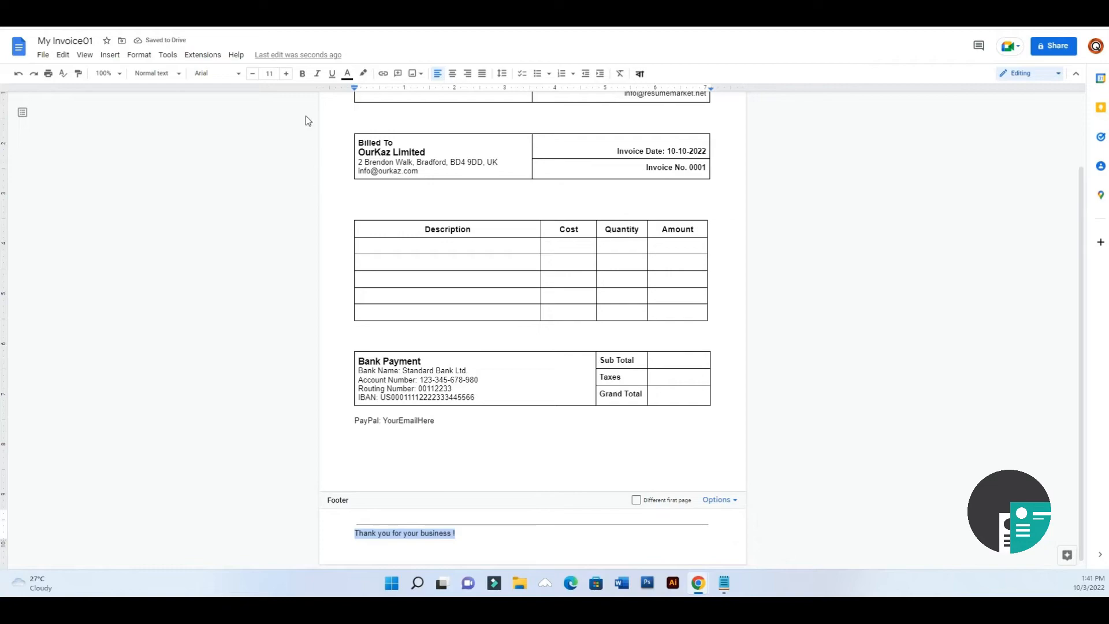
click(302, 73)
click(286, 73)
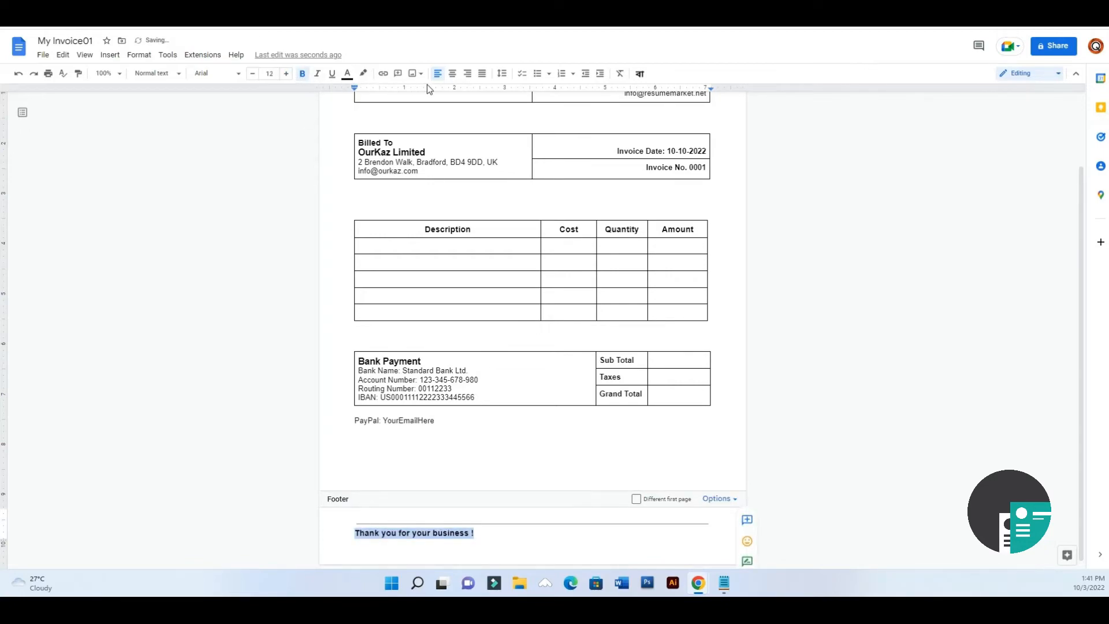
click(452, 74)
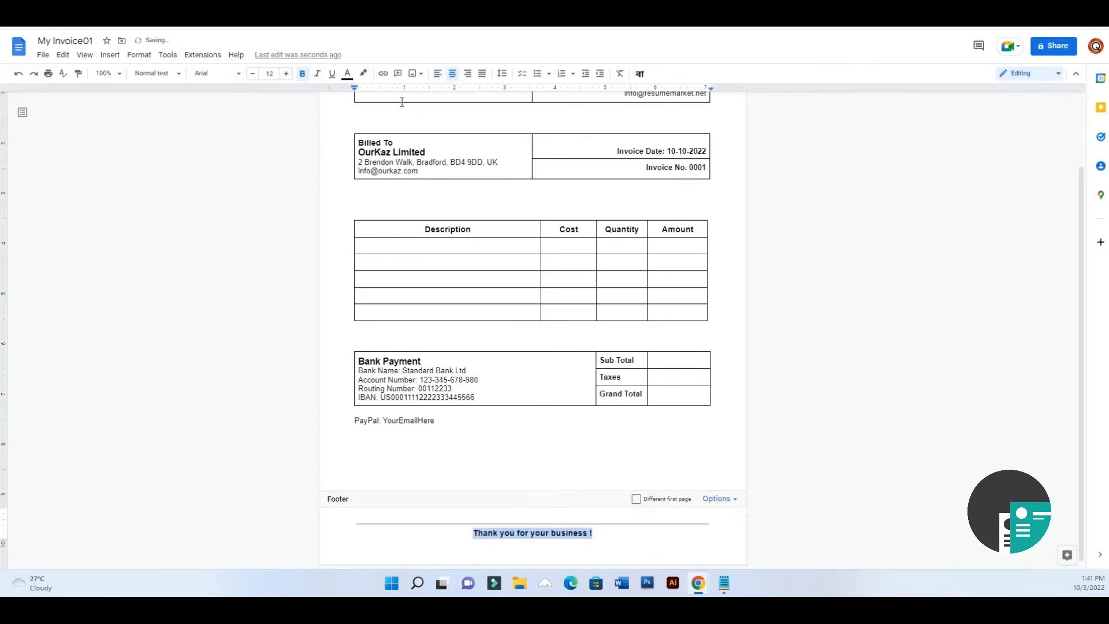
click(286, 73)
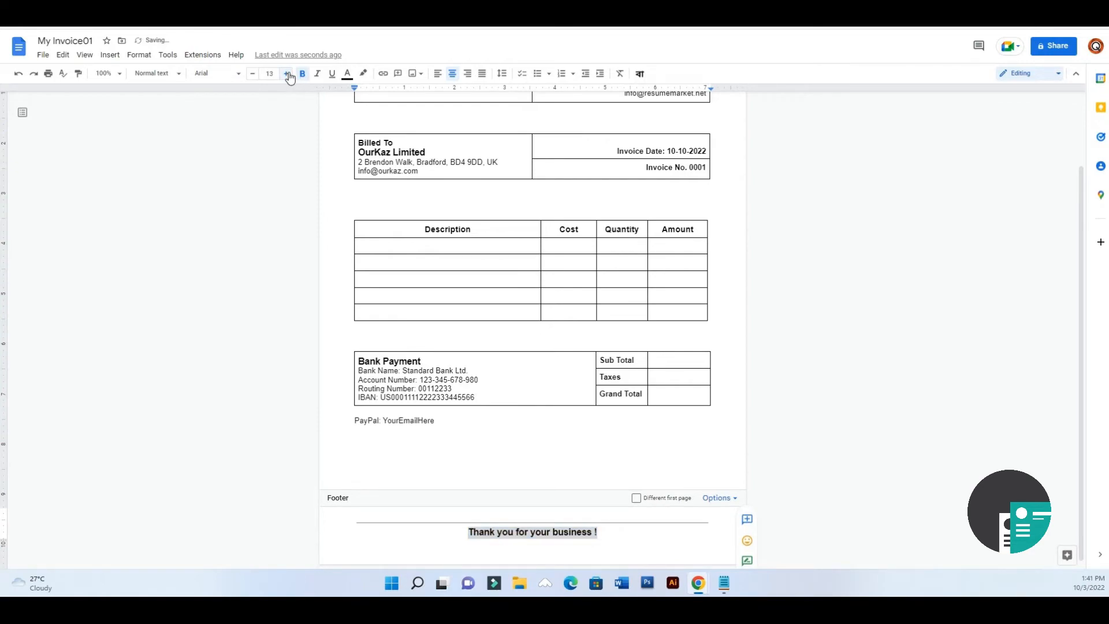
click(286, 73)
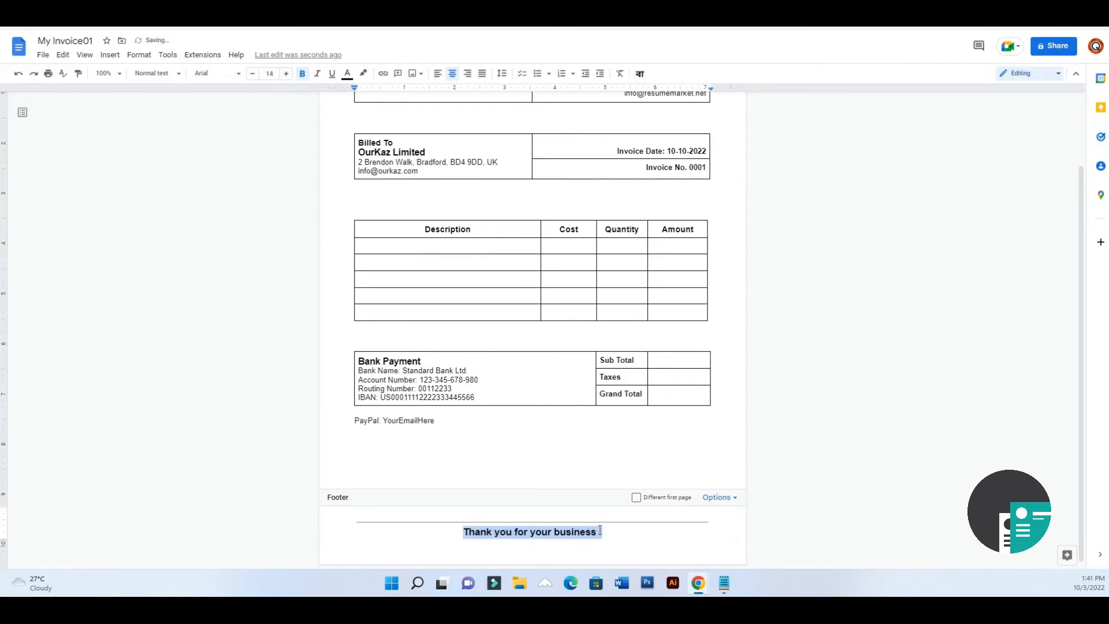
click(602, 531)
click(602, 468)
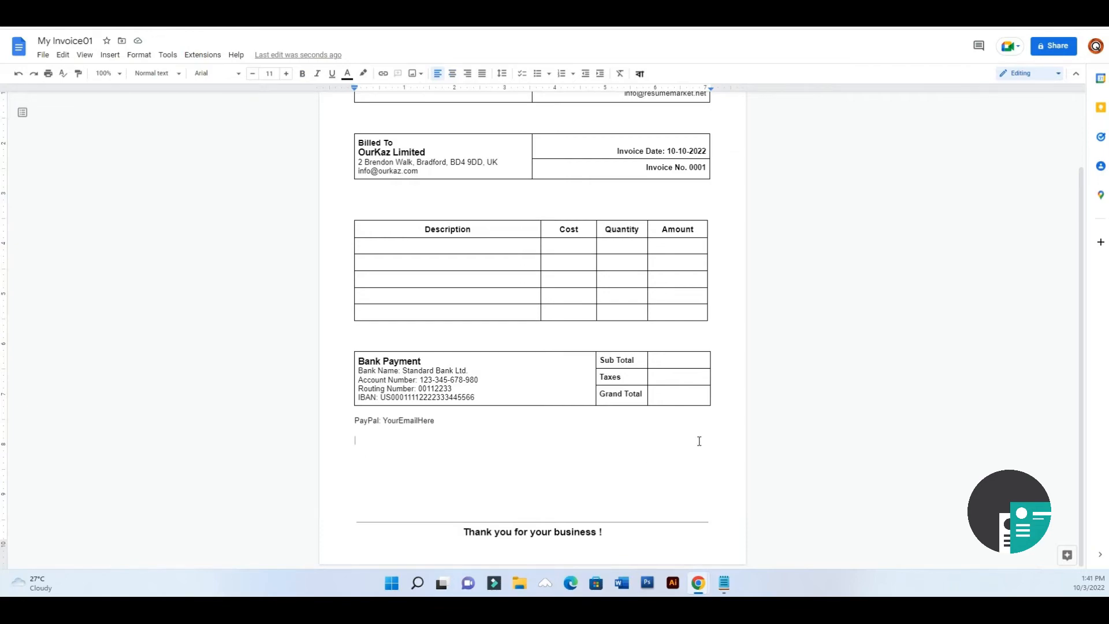
Set the border width of the table holding the Invoice heading and company details to 0 pt
scroll(706, 427, up, 2)
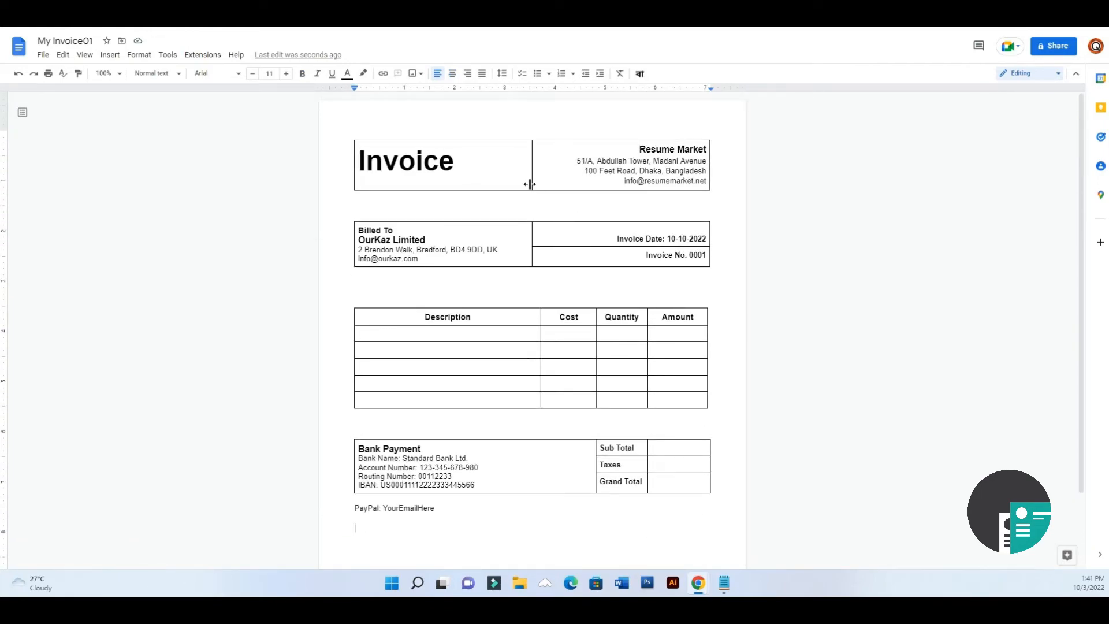
mouse_move(522, 179)
drag(517, 177, 629, 145)
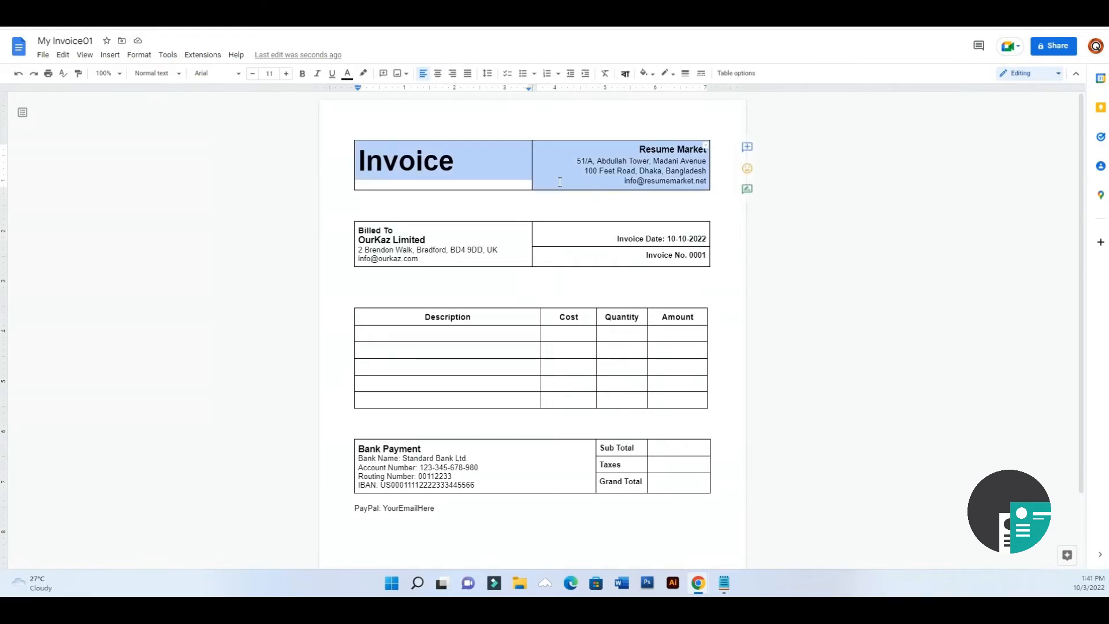
right_click(573, 184)
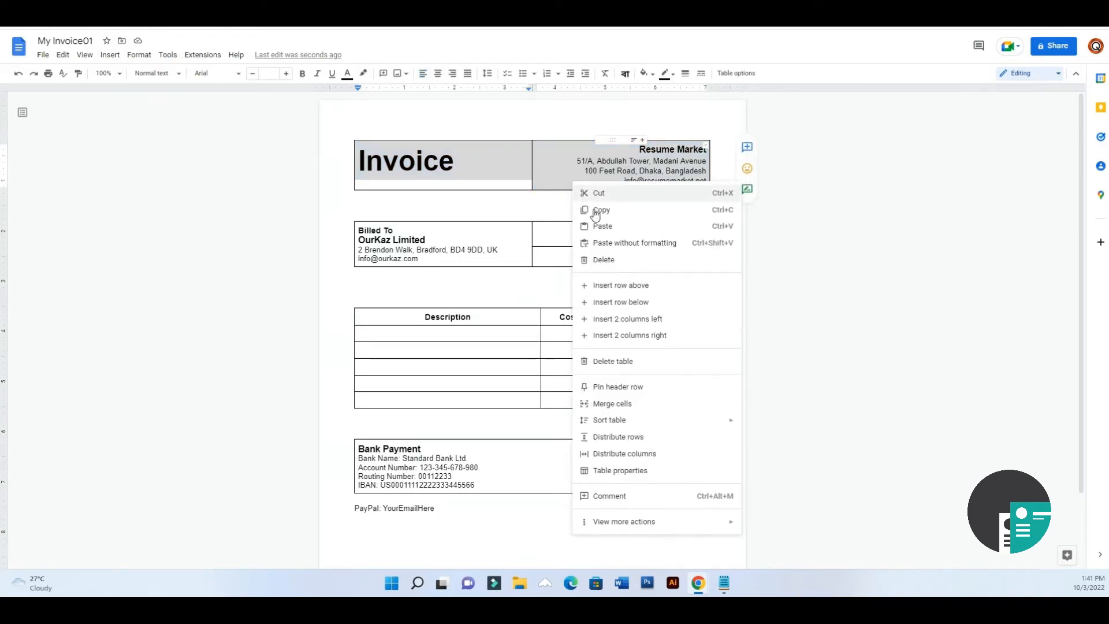
click(645, 471)
click(964, 202)
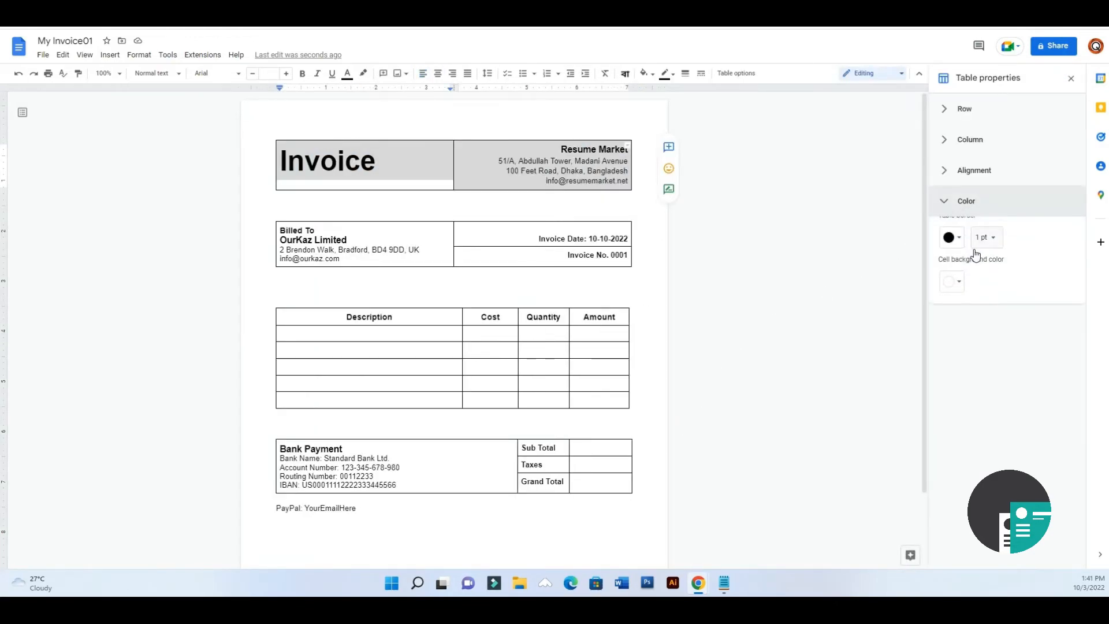
click(985, 262)
click(997, 198)
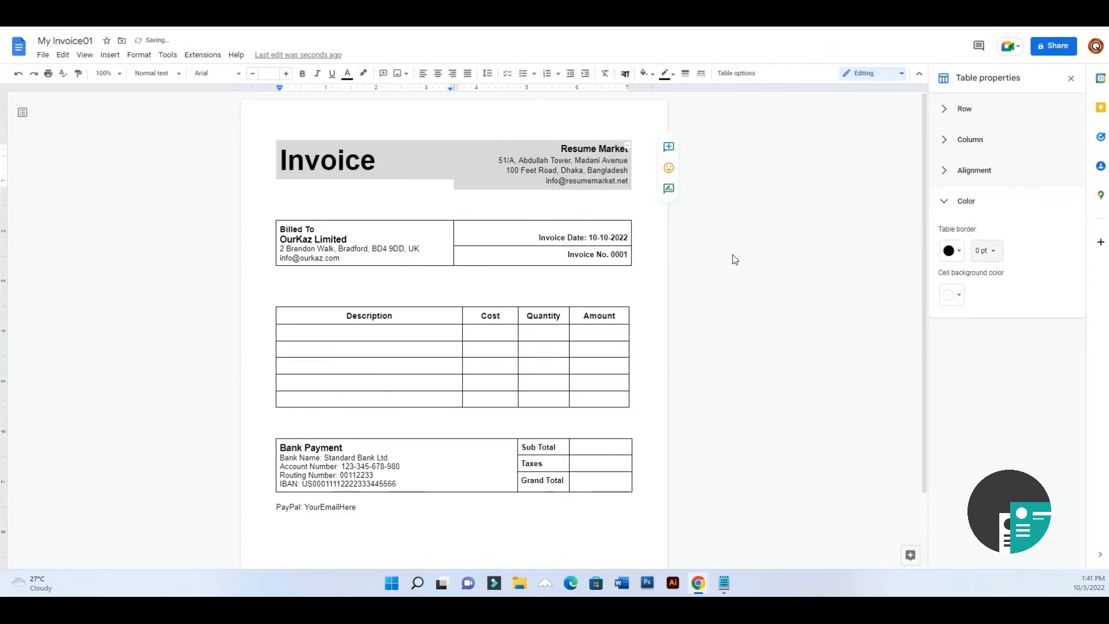
Set the border width of the table with the Billed To details and invoice date and number to 0 pt
drag(495, 237, 311, 254)
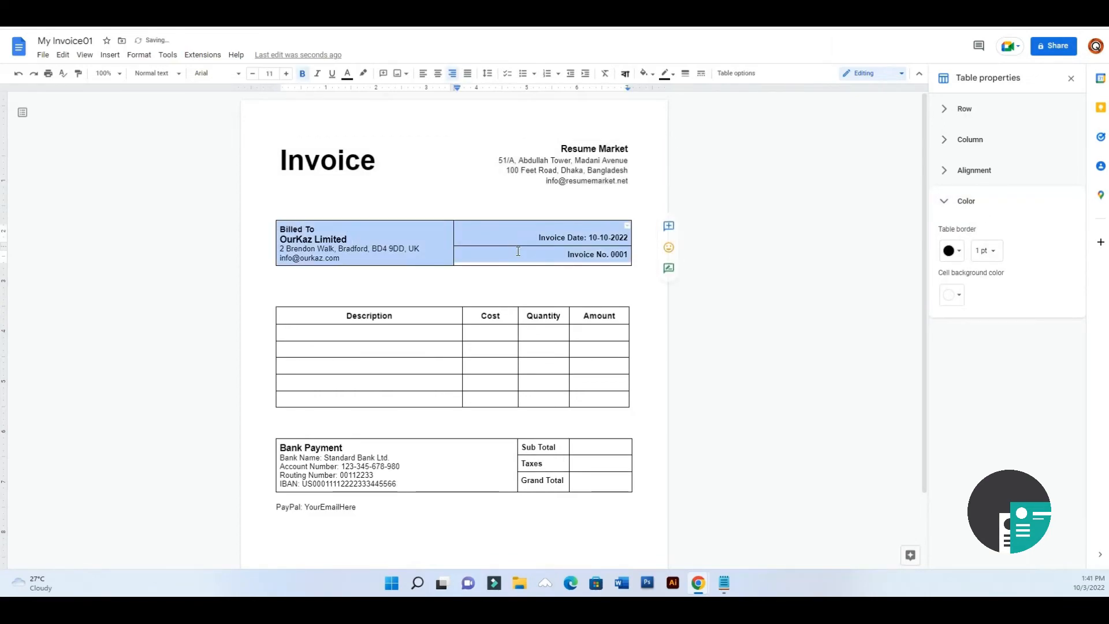
click(988, 252)
click(997, 198)
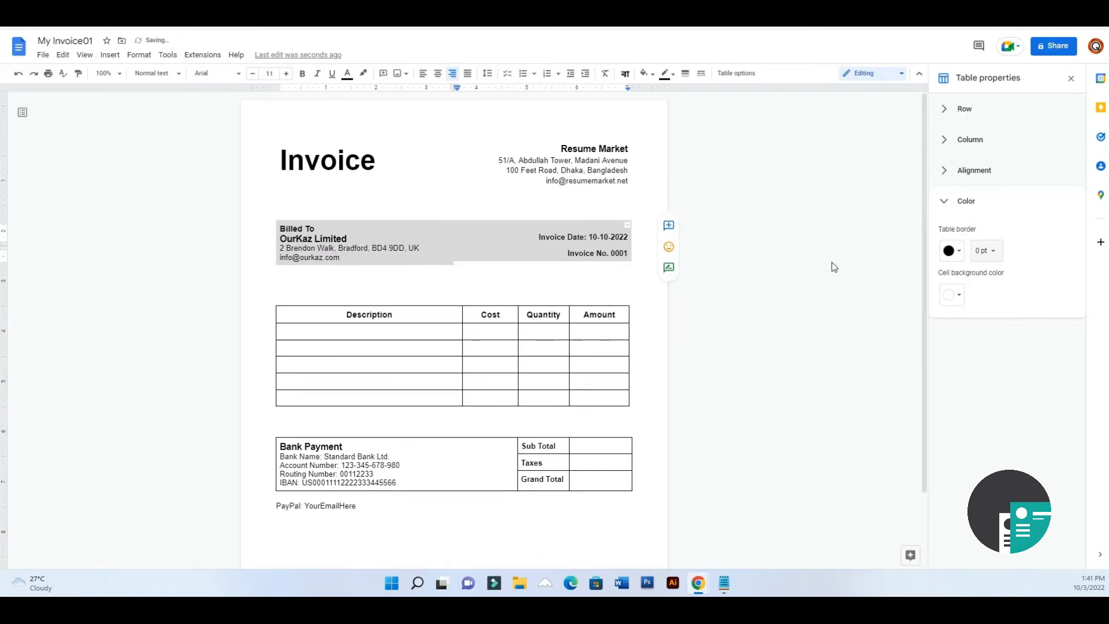
Color the upper, lower and left borders of the Bank Payment cell white, leaving the totals cells' borders black
scroll(563, 323, down, 1)
scroll(561, 335, down, 1)
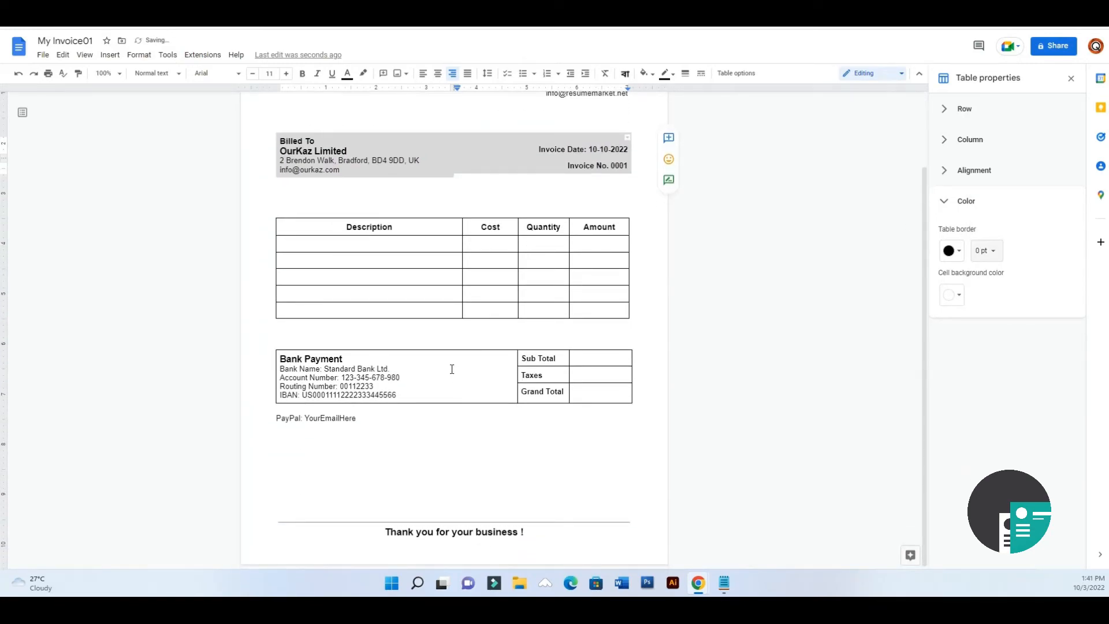
click(452, 369)
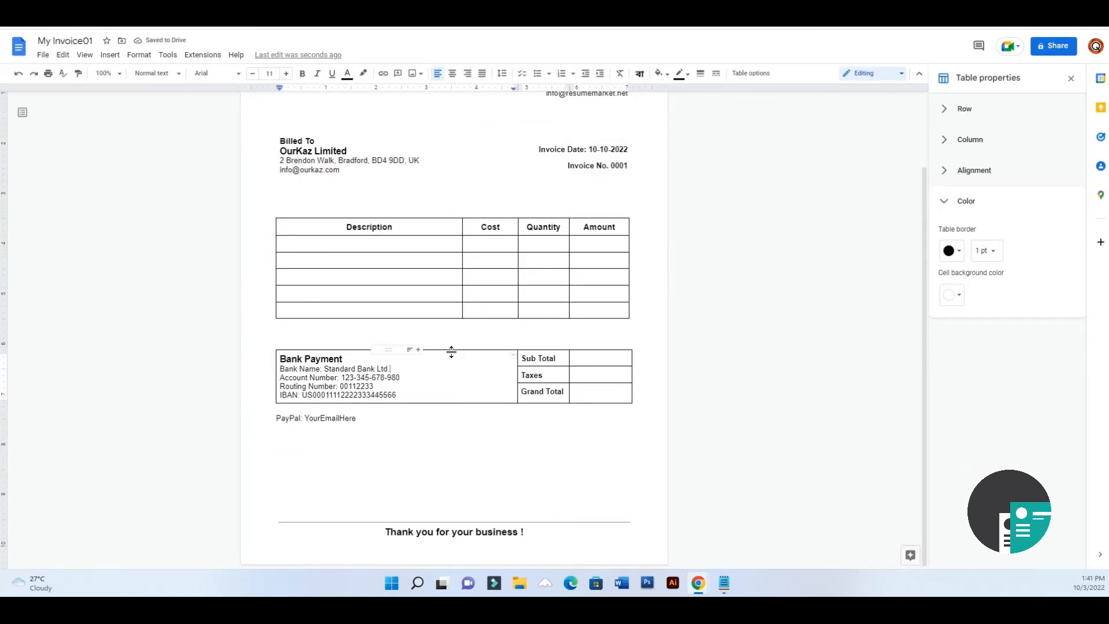
click(451, 350)
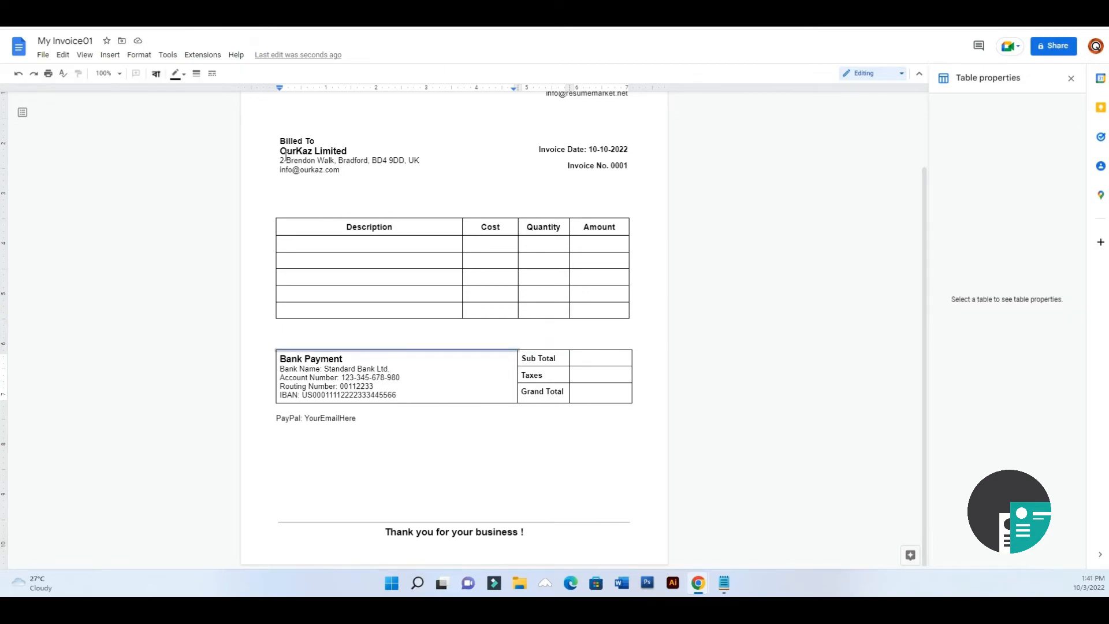
click(177, 74)
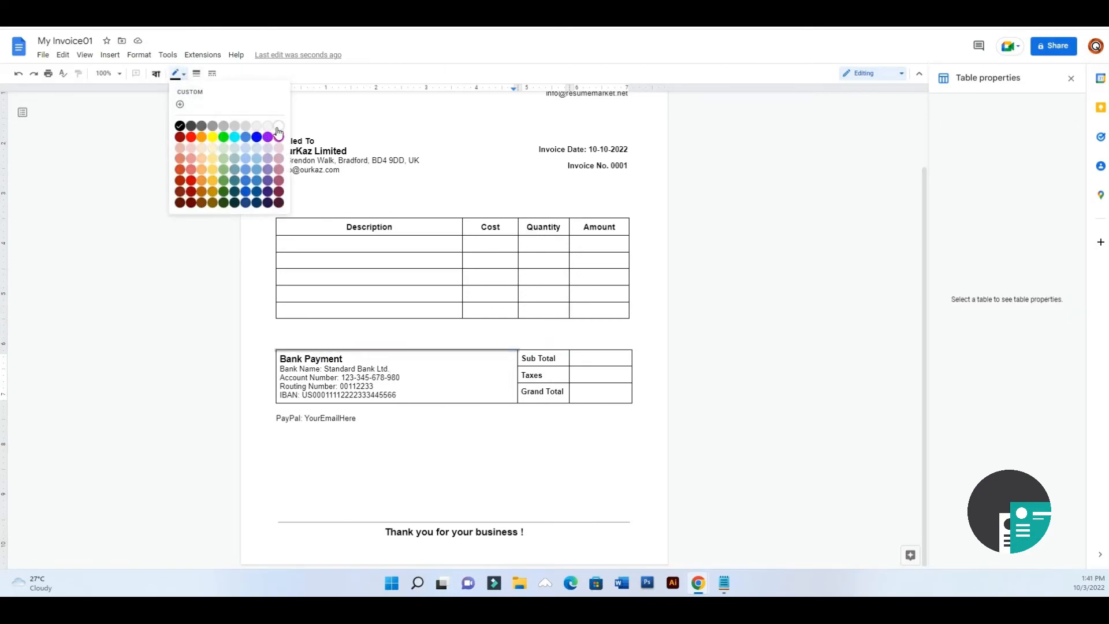
click(279, 126)
click(428, 402)
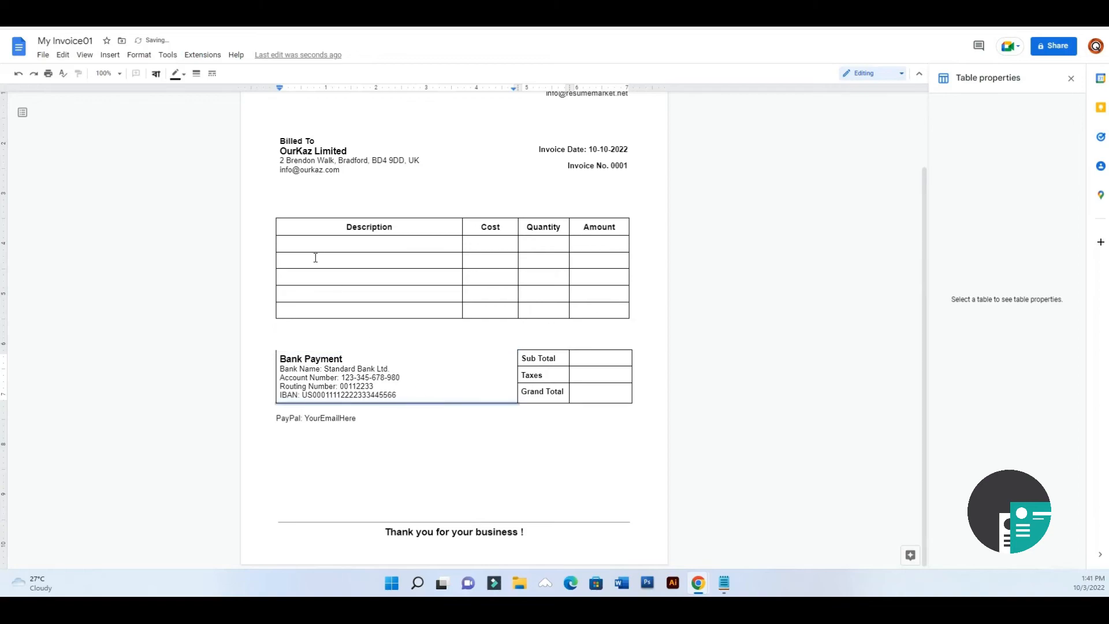
click(177, 73)
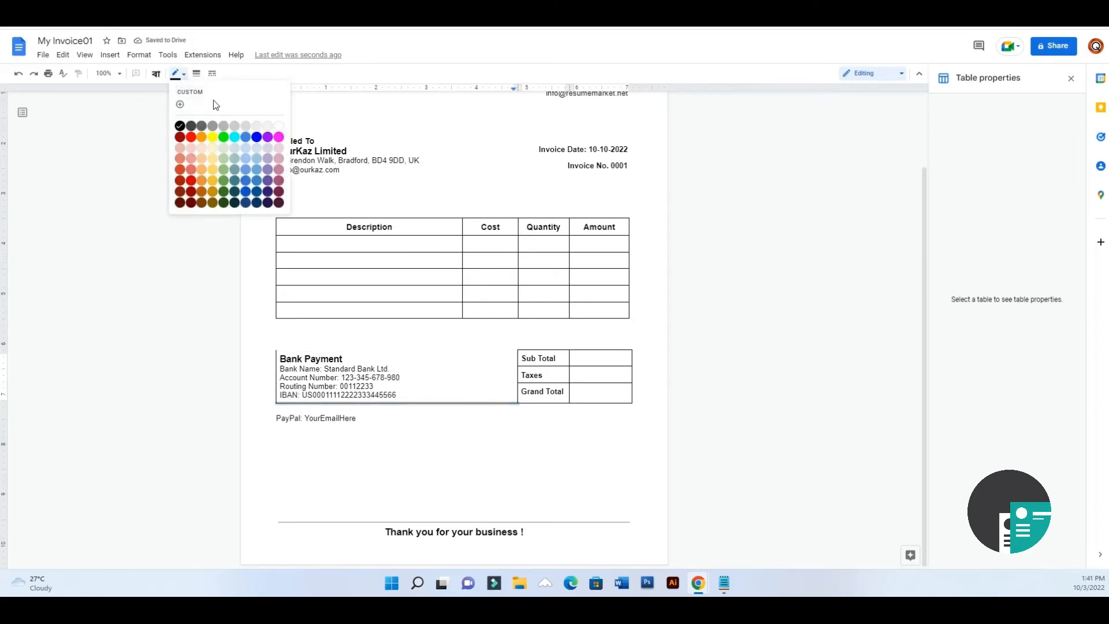
click(278, 128)
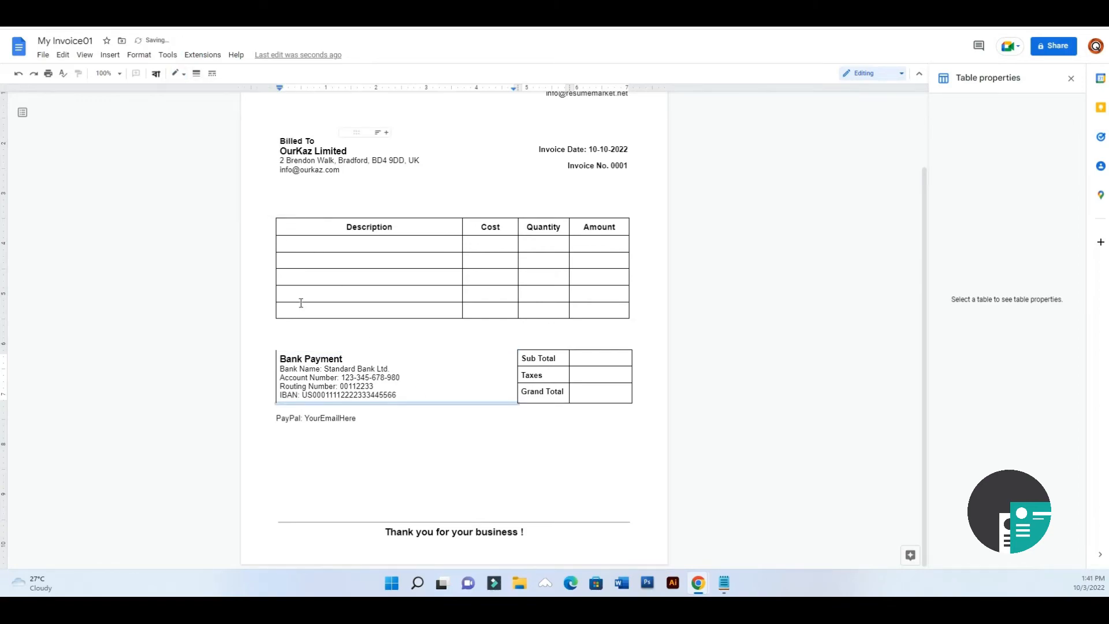
click(277, 396)
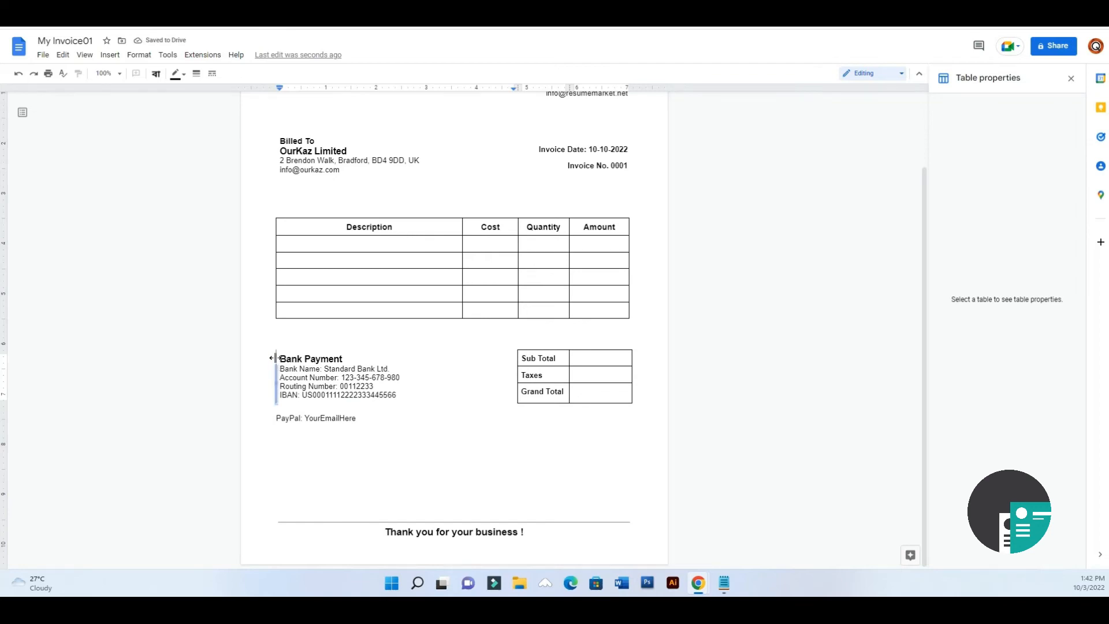
click(178, 74)
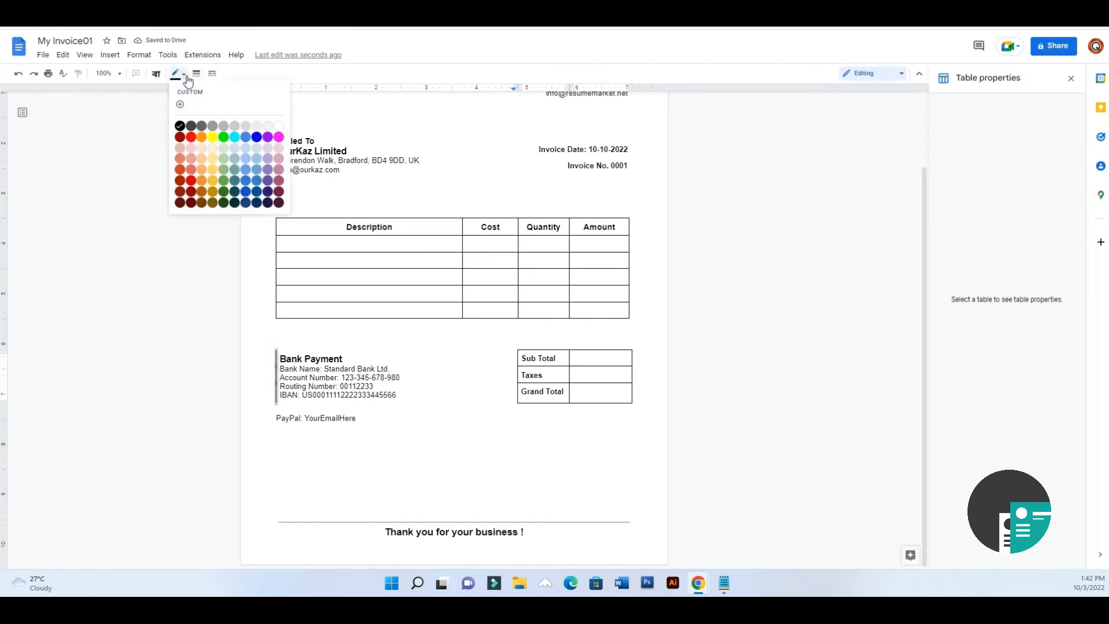
click(278, 126)
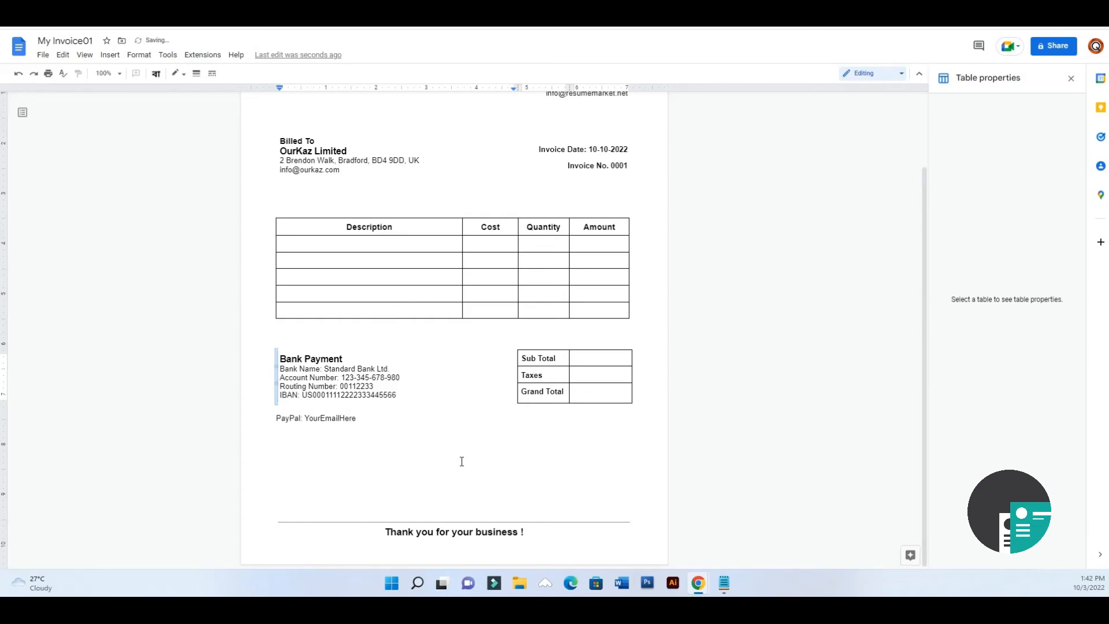
Indent the PayPal line slightly with a leading space and make the line bold
click(301, 433)
click(278, 420)
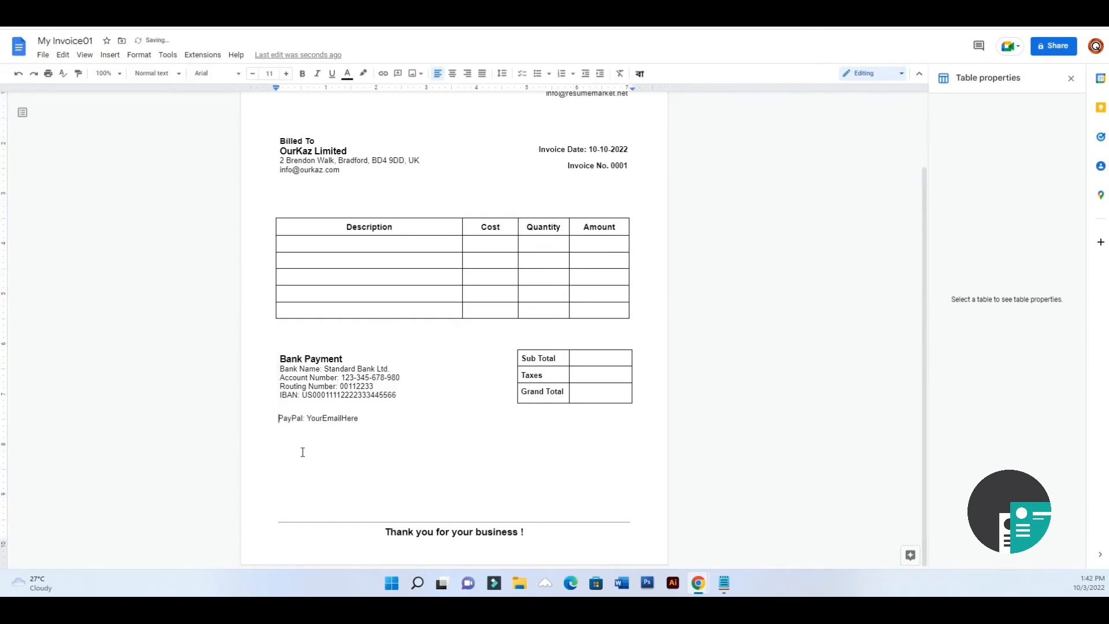
drag(362, 422, 280, 418)
click(302, 73)
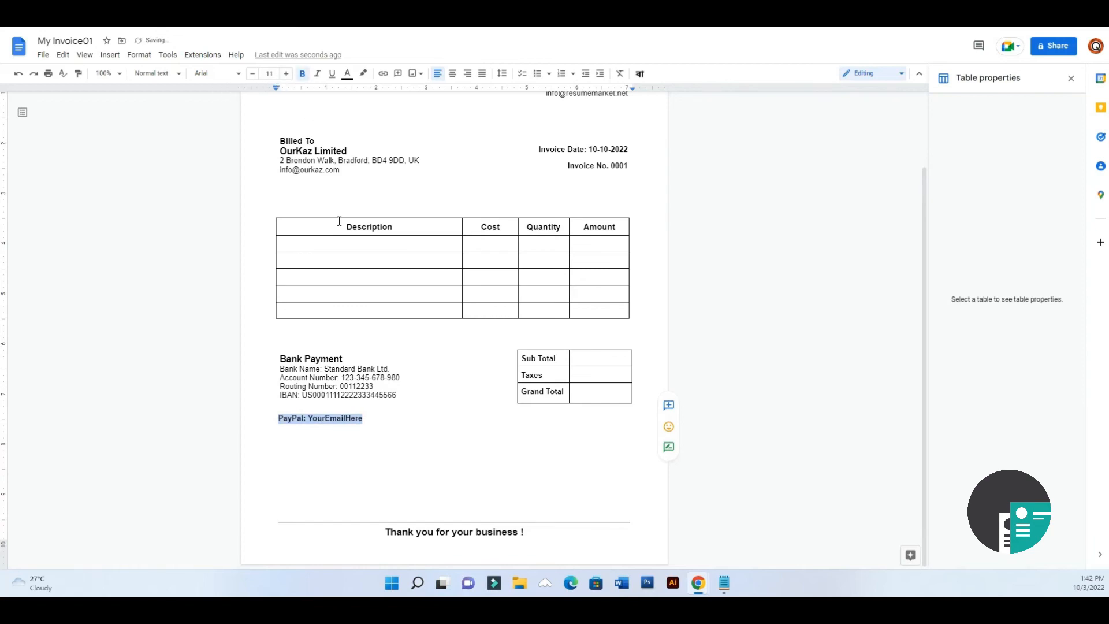
Check the finished invoice from heading to footer and download it as a PDF document
click(430, 443)
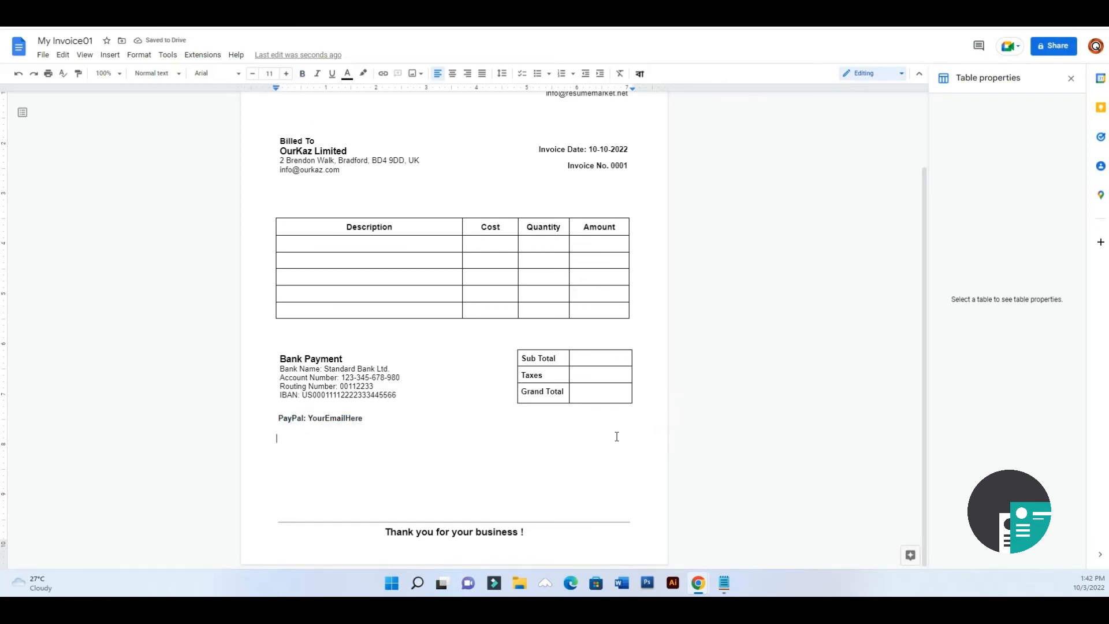
scroll(616, 433, up, 1)
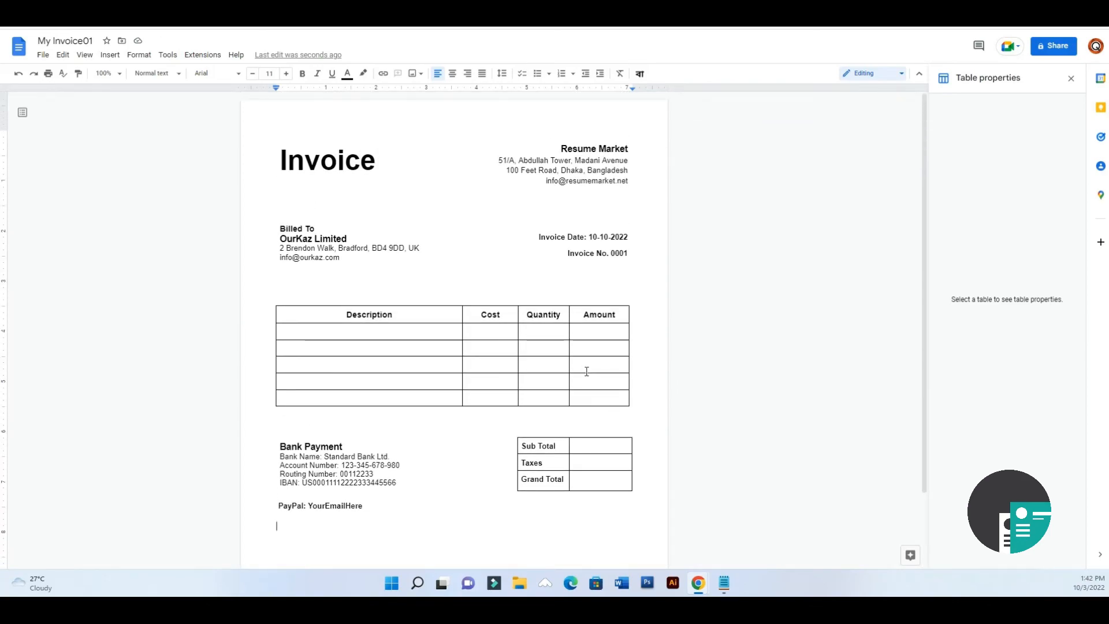
scroll(584, 371, down, 1)
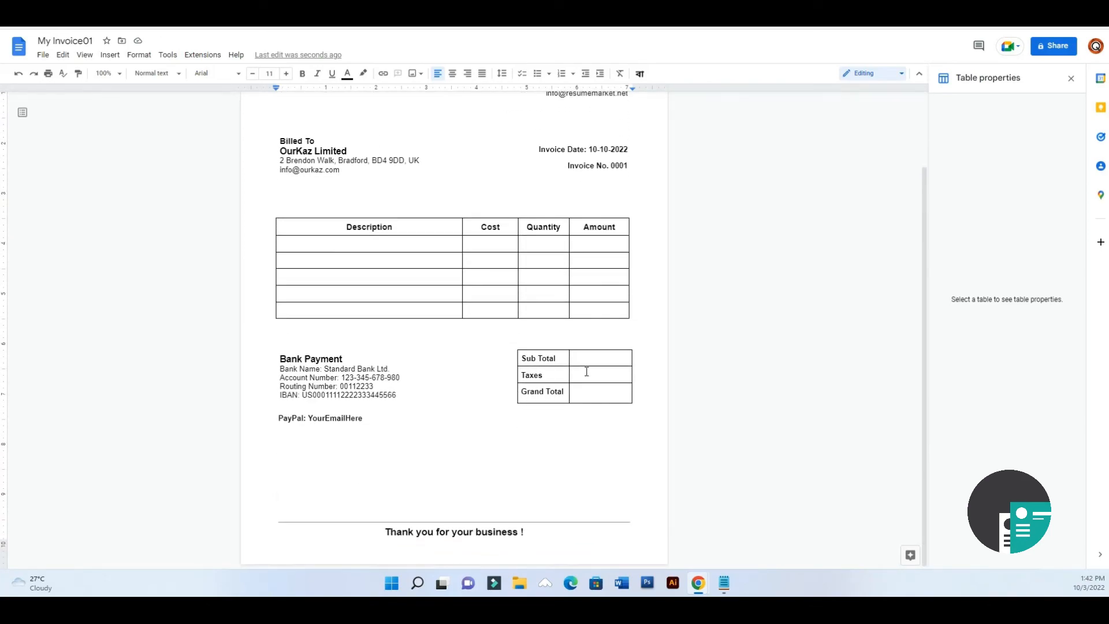
click(45, 56)
mouse_move(94, 173)
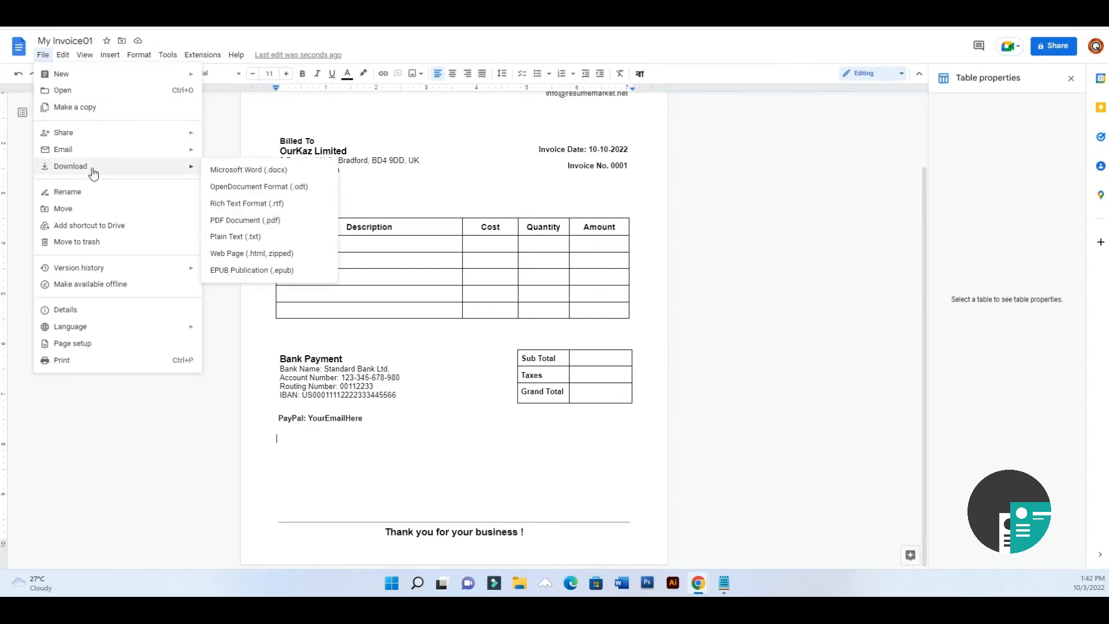
click(257, 220)
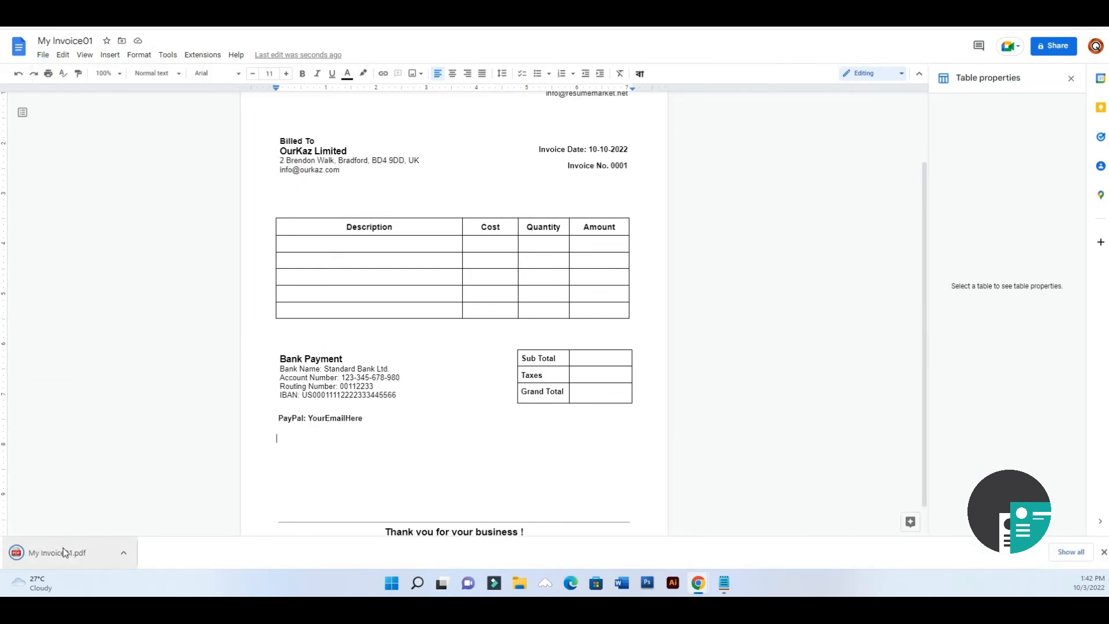
Open the downloaded My Invoice01.pdf and examine the whole page layout, from the Invoice heading to the thank-you footer
click(64, 552)
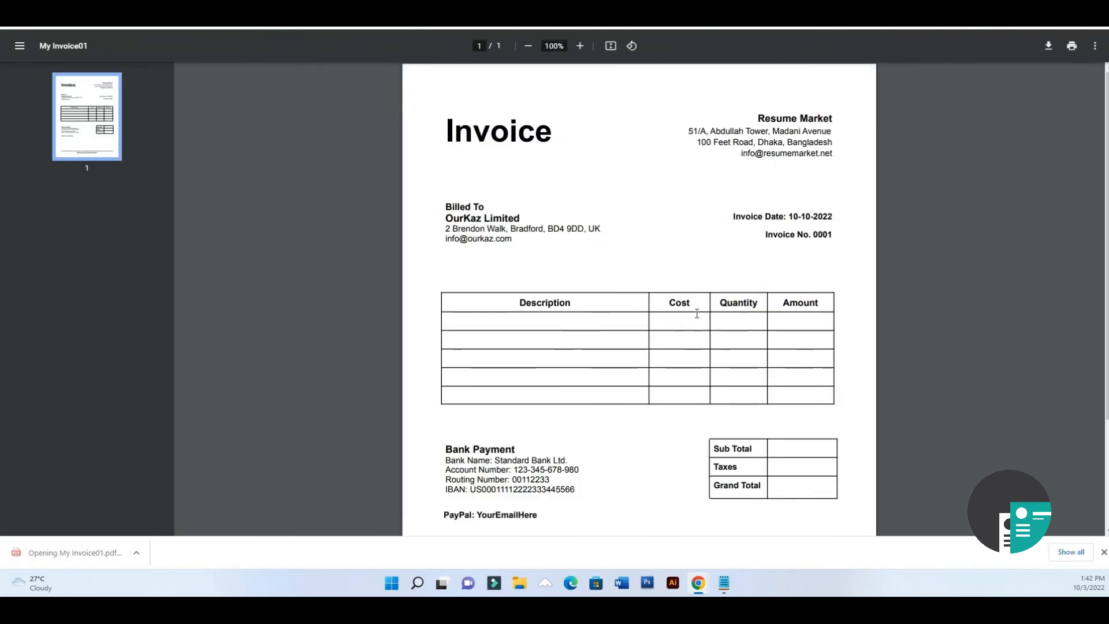
scroll(697, 313, down, 3)
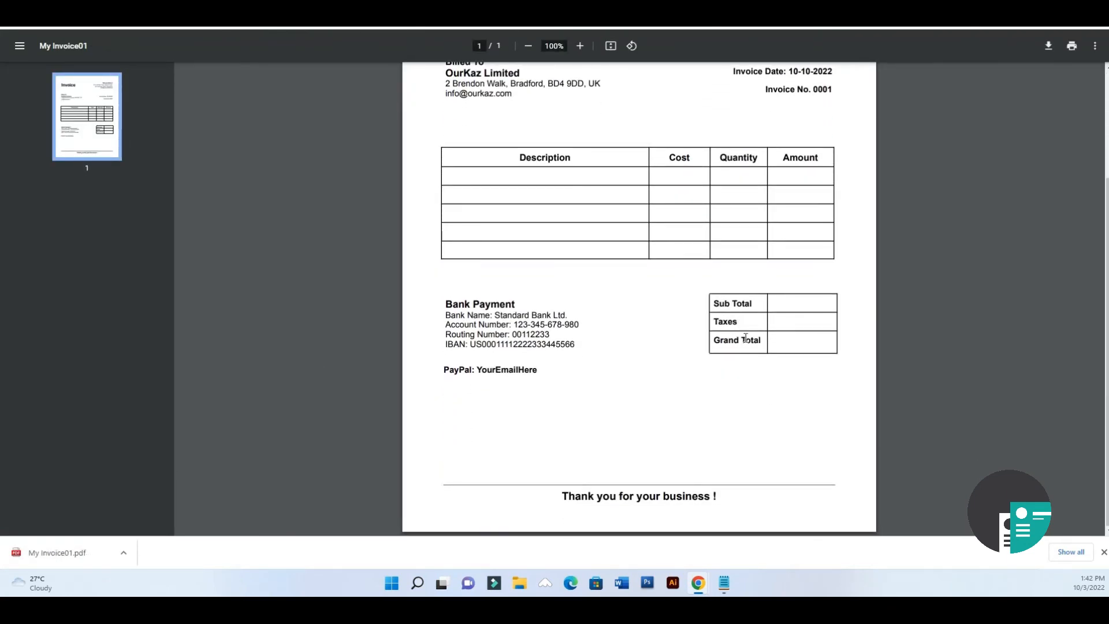
scroll(744, 337, up, 3)
key(ctrl+minus)
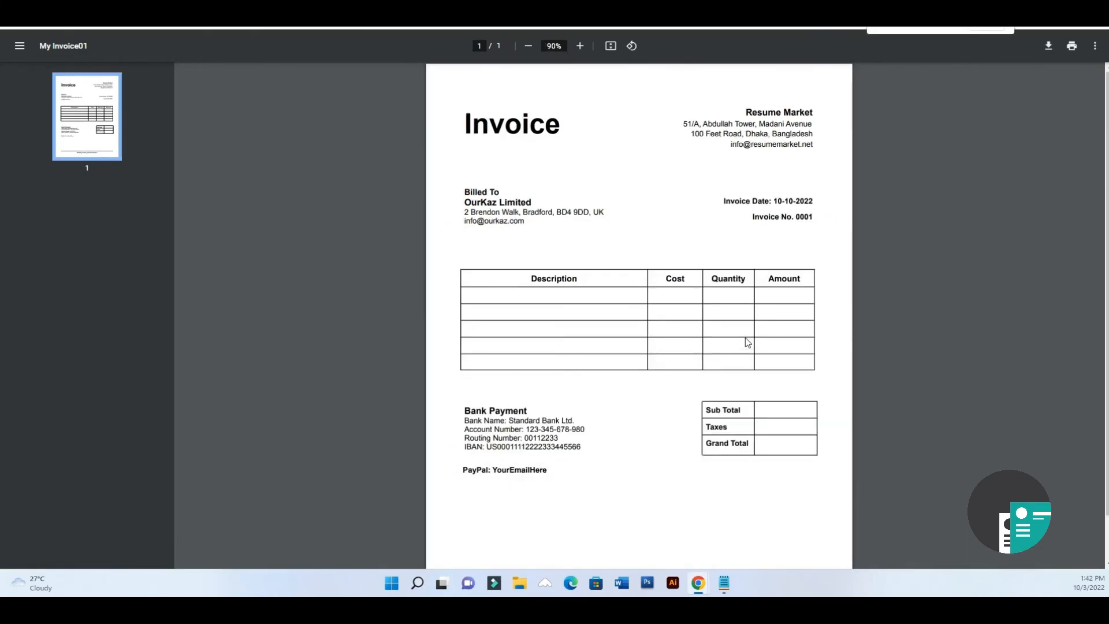
key(ctrl+minus)
key(ctrl+minus)
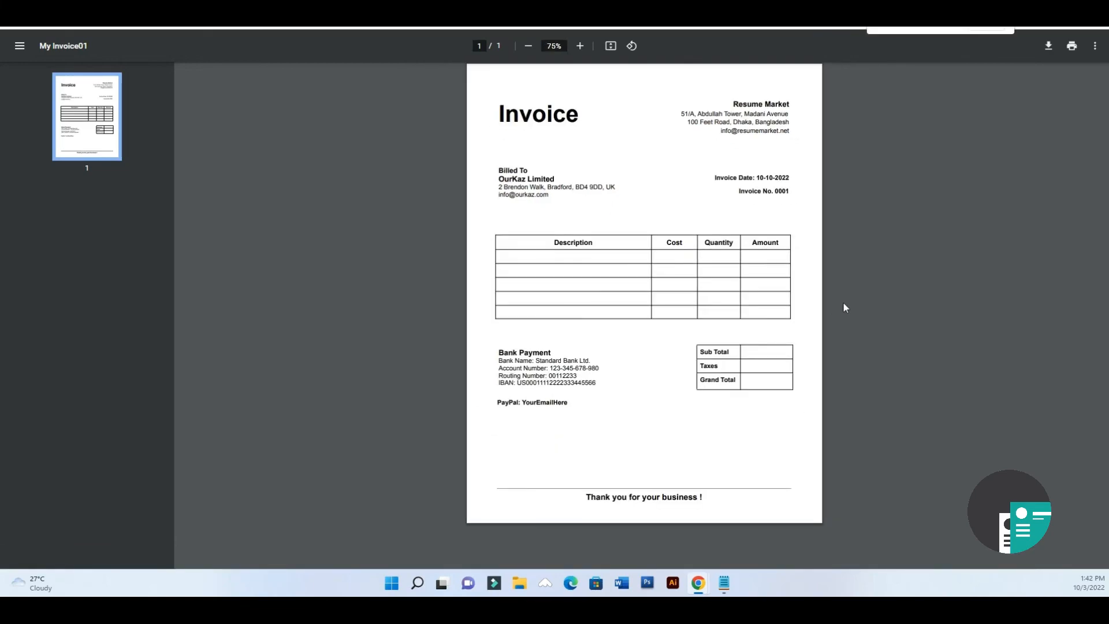